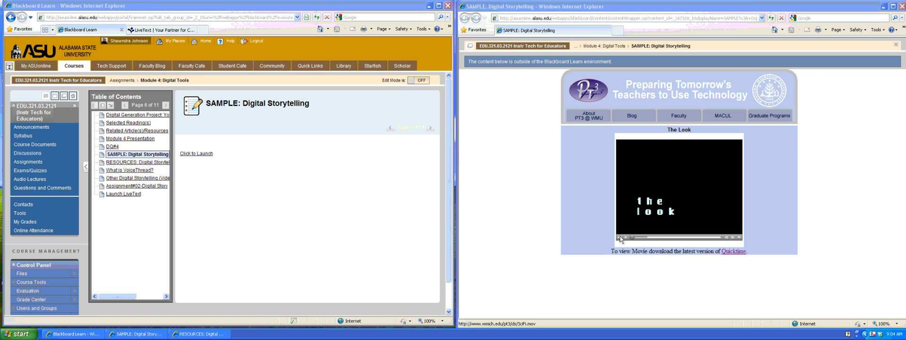
Close the storytelling sample window and launch Module 4's RESOURCES: Digital Storytelling item.
left_click(902, 6)
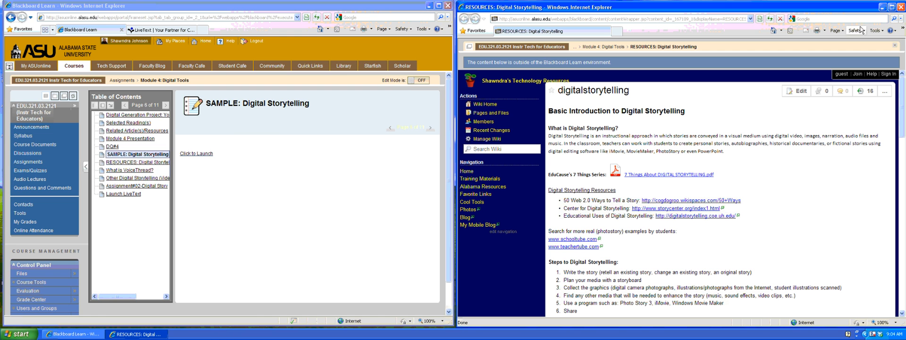
left_click(138, 162)
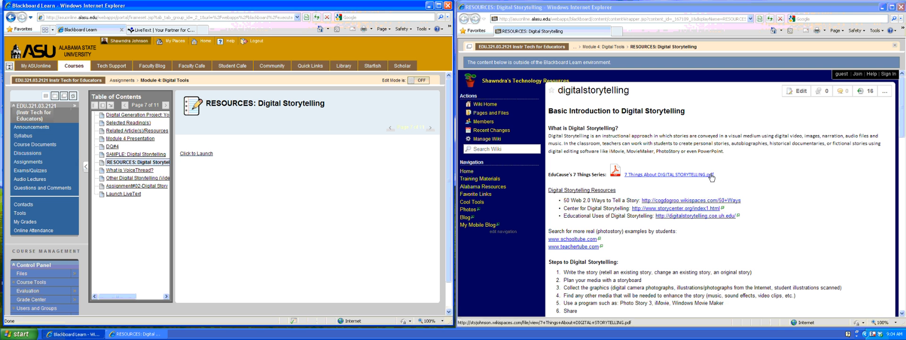
left_click(686, 175)
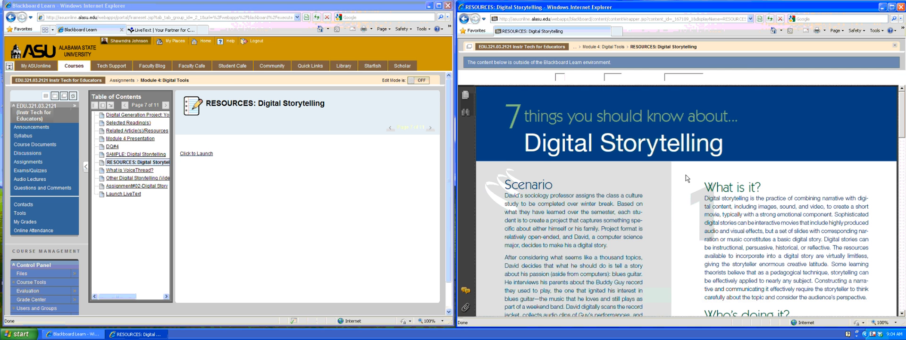
scroll(689, 175, "down", 5)
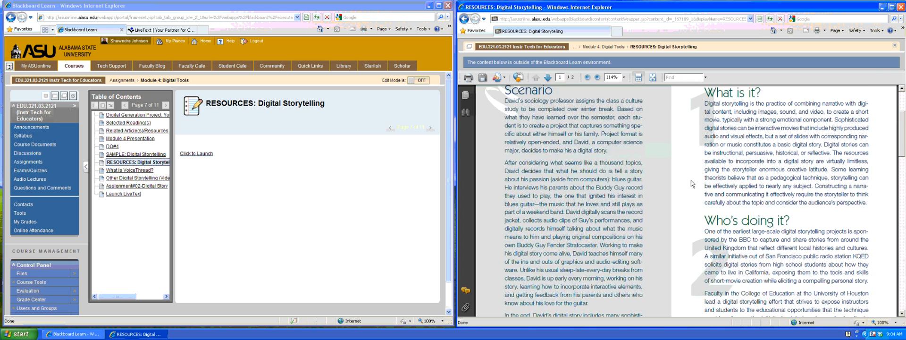
scroll(691, 179, "down", 3)
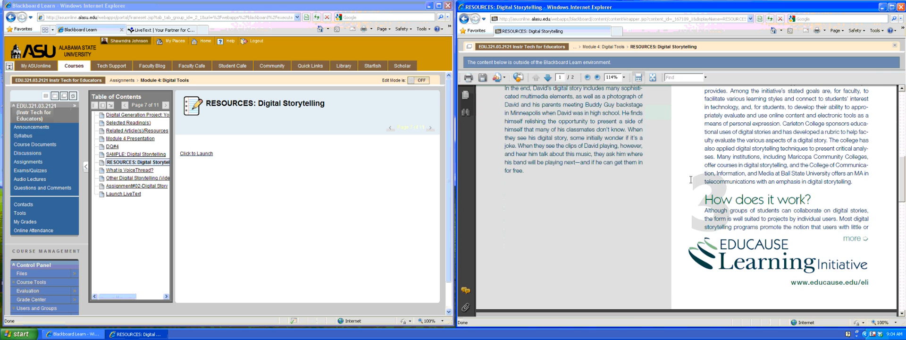
scroll(690, 179, "down", 3)
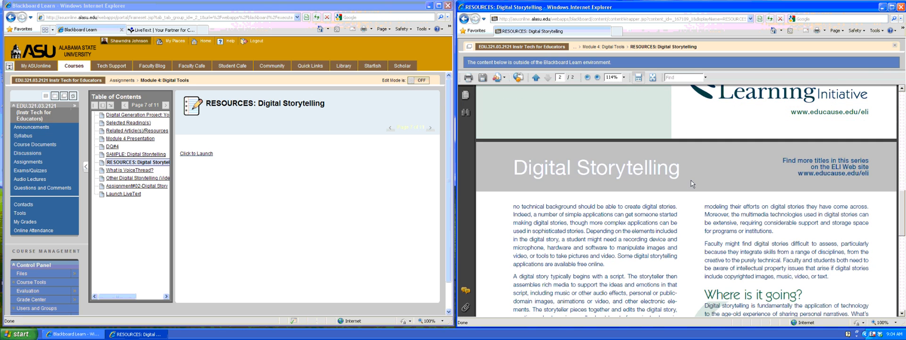
scroll(691, 179, "down", 3)
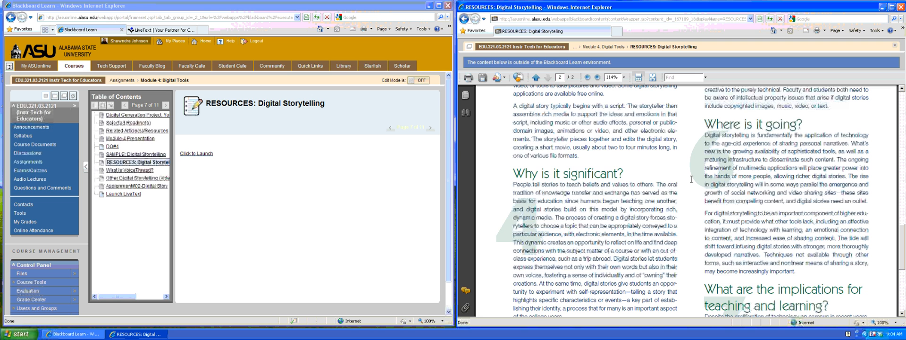
scroll(689, 177, "down", 2)
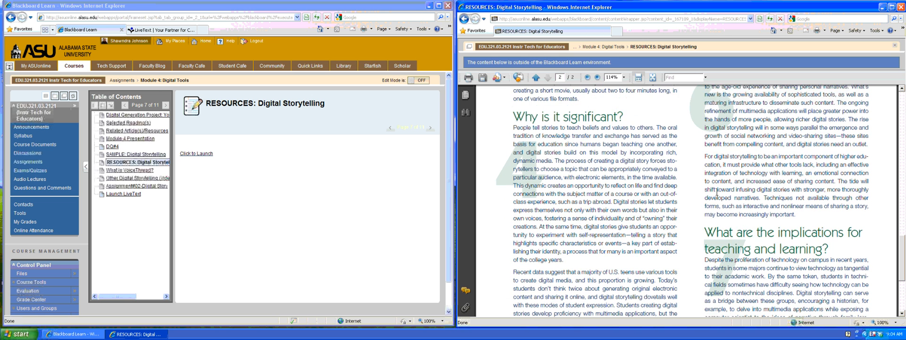
left_click(464, 19)
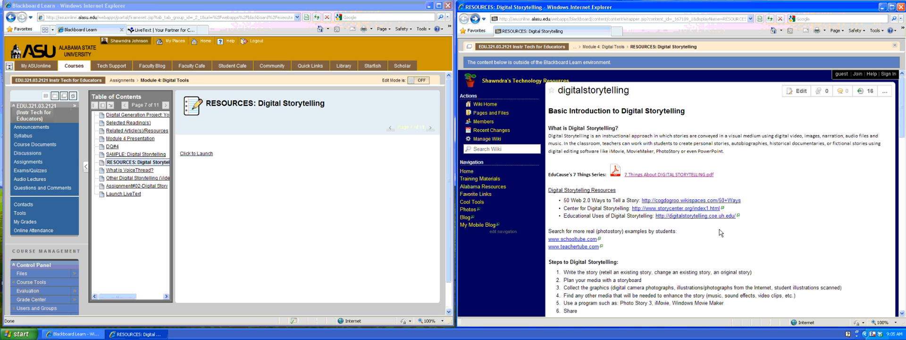
scroll(759, 226, "down", 5)
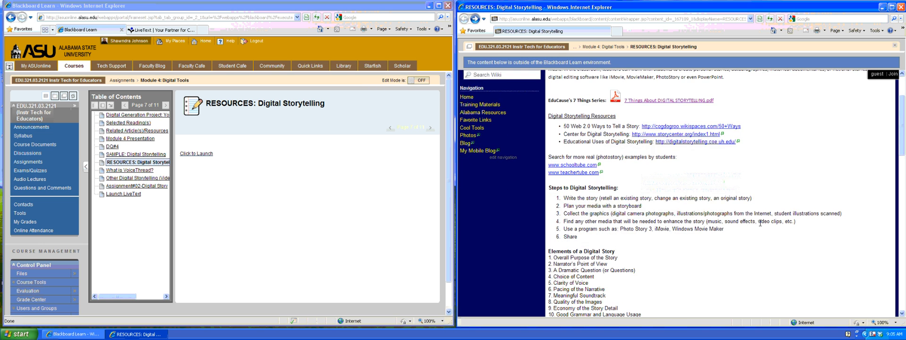
scroll(760, 226, "down", 2)
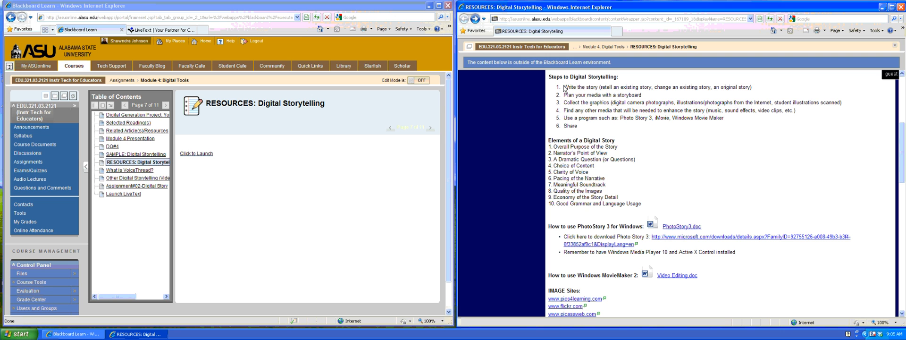
left_click_drag(564, 85, 601, 86)
left_click_drag(601, 86, 644, 86)
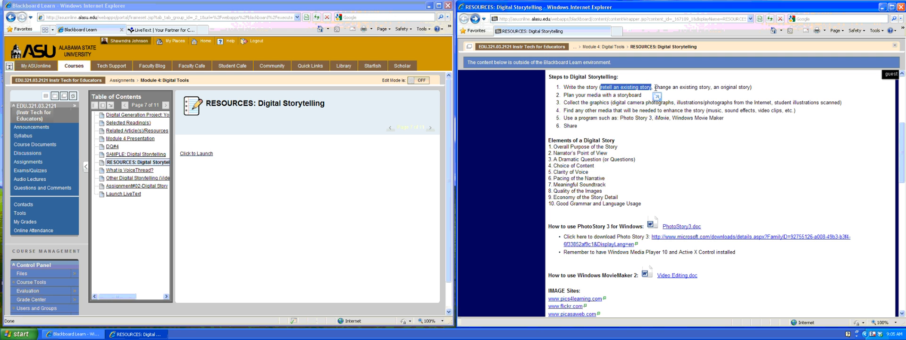
left_click(655, 88)
left_click_drag(656, 88, 711, 89)
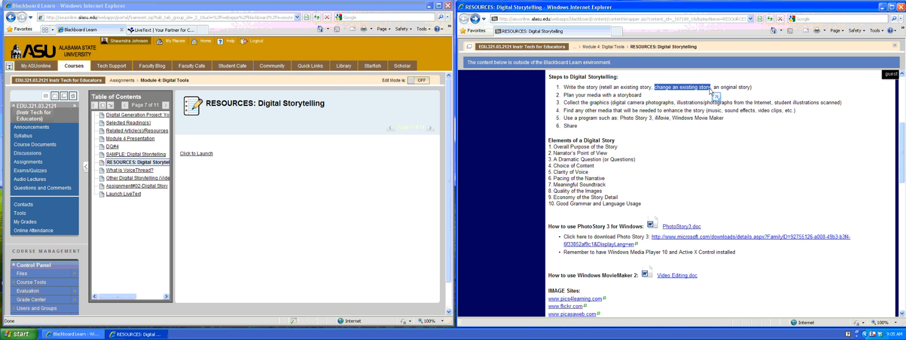
left_click_drag(713, 88, 750, 88)
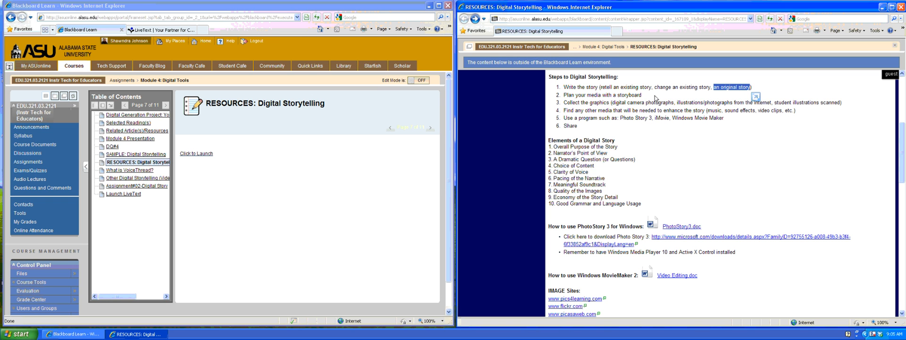
left_click(584, 101)
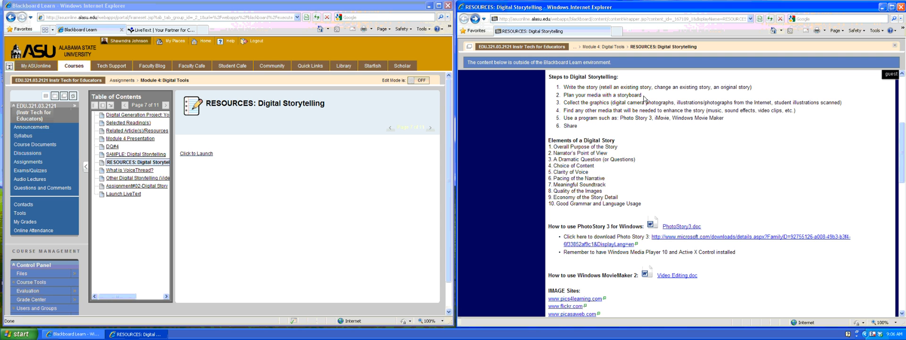
left_click_drag(564, 103, 610, 102)
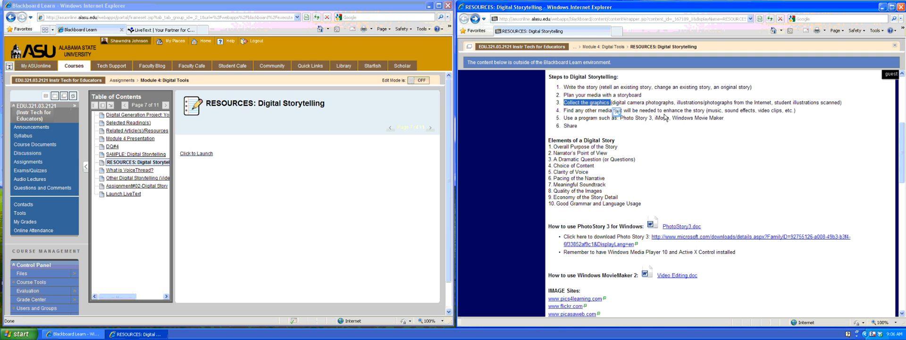
left_click(649, 101)
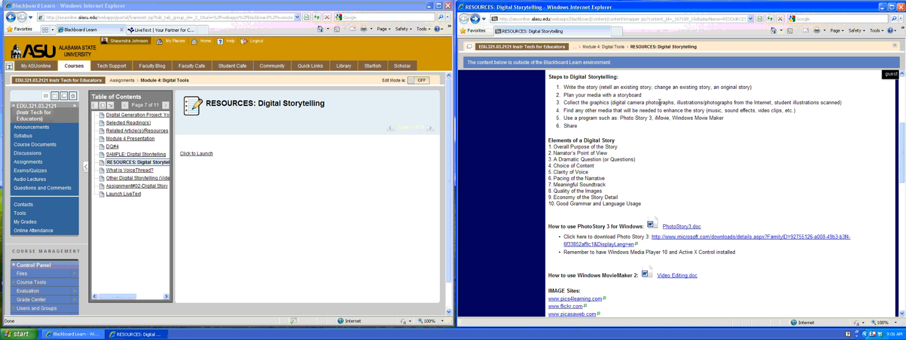
double_click(659, 102)
double_click(762, 102)
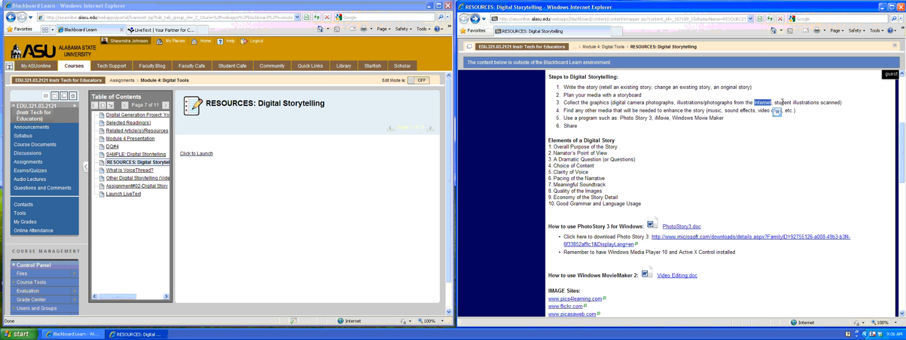
double_click(829, 103)
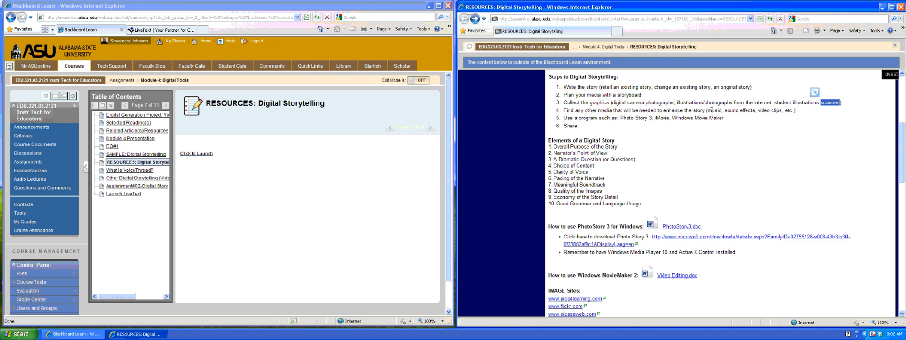
left_click_drag(707, 110, 724, 111)
double_click(738, 111)
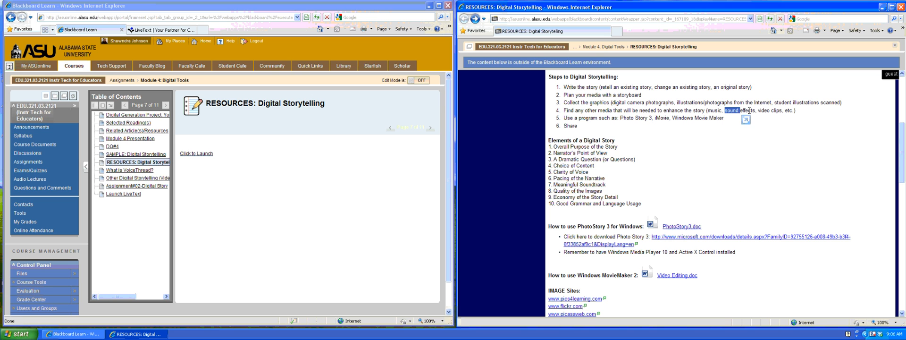
double_click(764, 111)
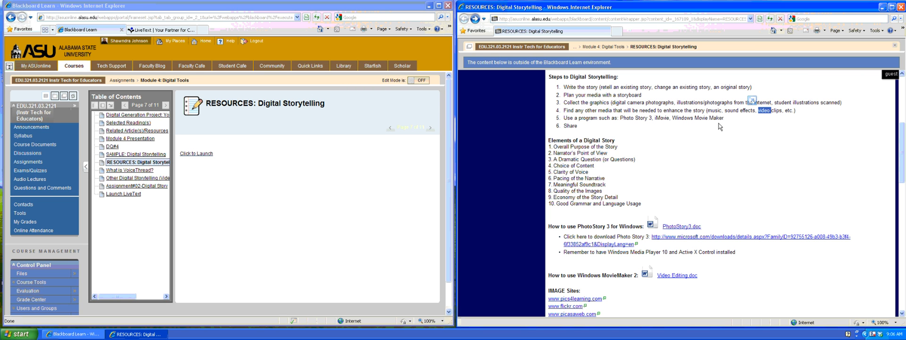
left_click(719, 126)
left_click_drag(620, 118, 652, 118)
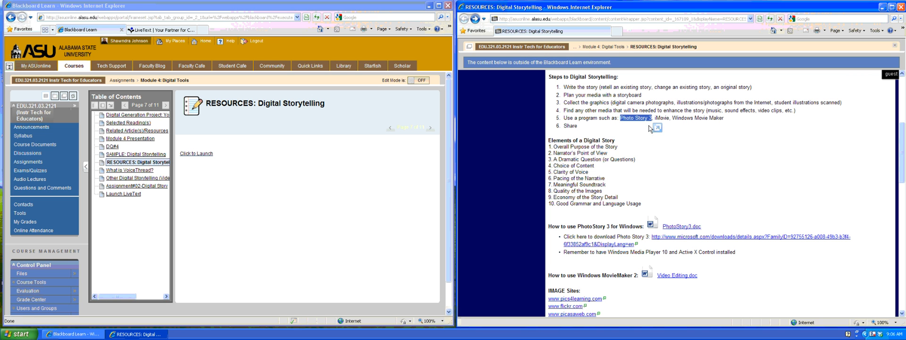
double_click(661, 118)
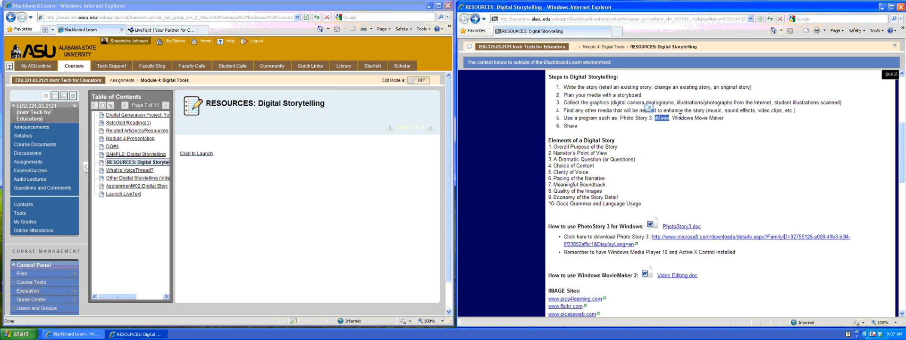
left_click_drag(672, 118, 724, 118)
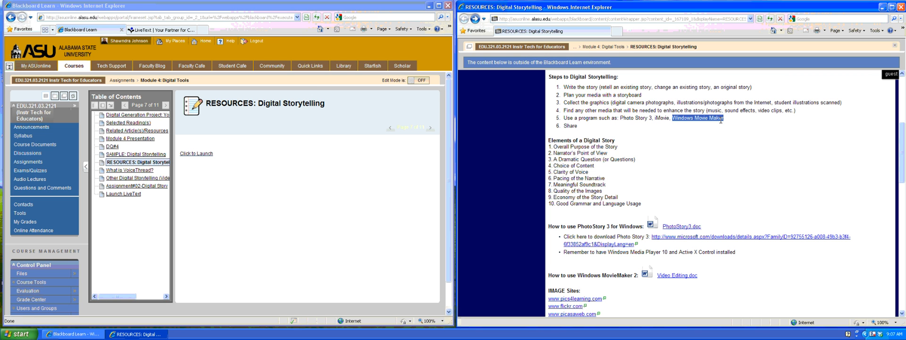
left_click(686, 131)
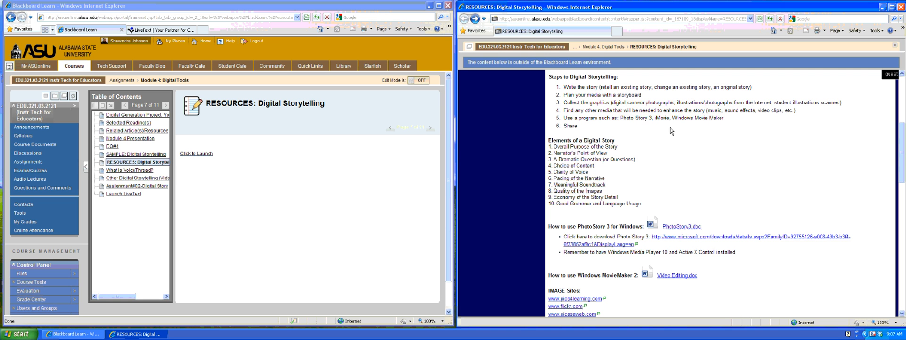
double_click(570, 126)
left_click(587, 127)
left_click_drag(548, 76, 612, 132)
left_click(611, 129)
scroll(612, 161, "down", 2)
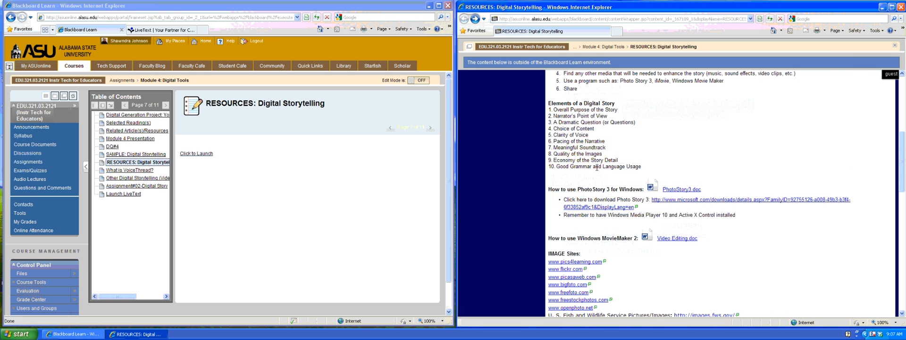
scroll(597, 167, "down", 2)
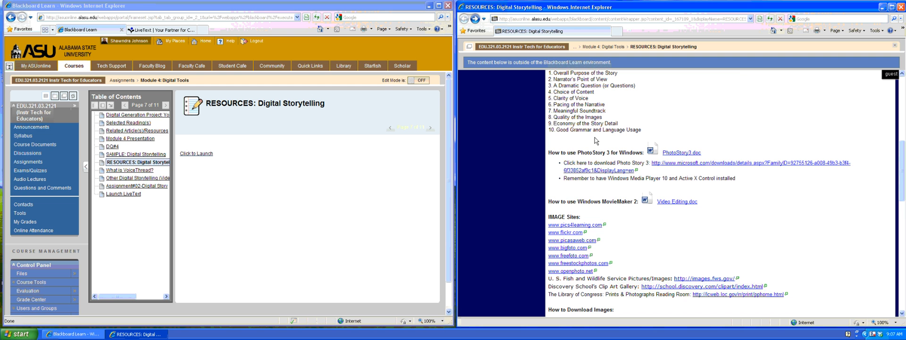
scroll(596, 140, "down", 2)
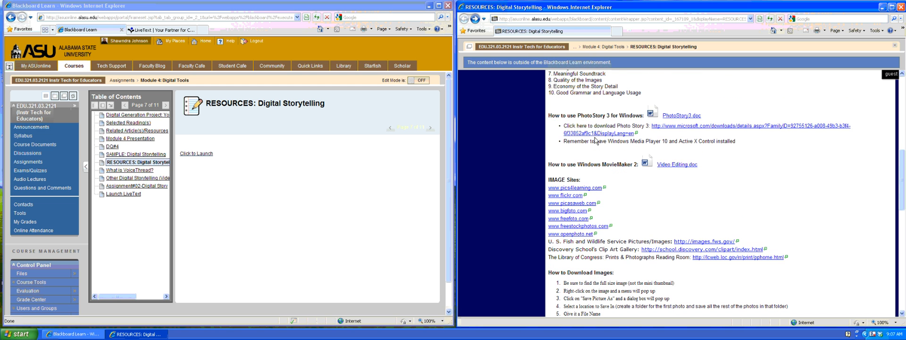
scroll(596, 140, "down", 2)
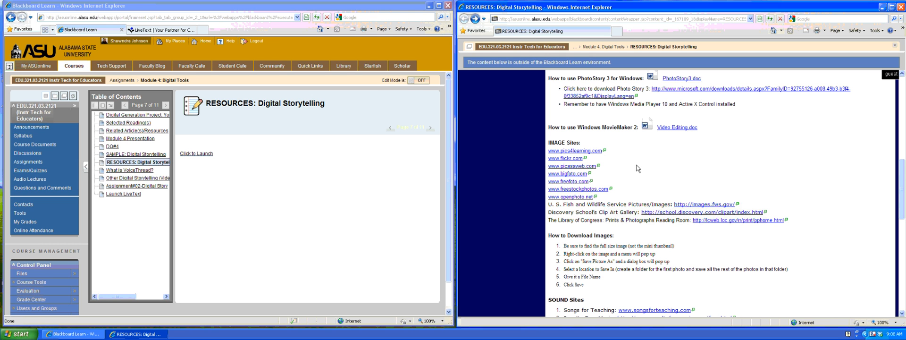
left_click_drag(577, 79, 643, 78)
left_click_drag(578, 127, 636, 127)
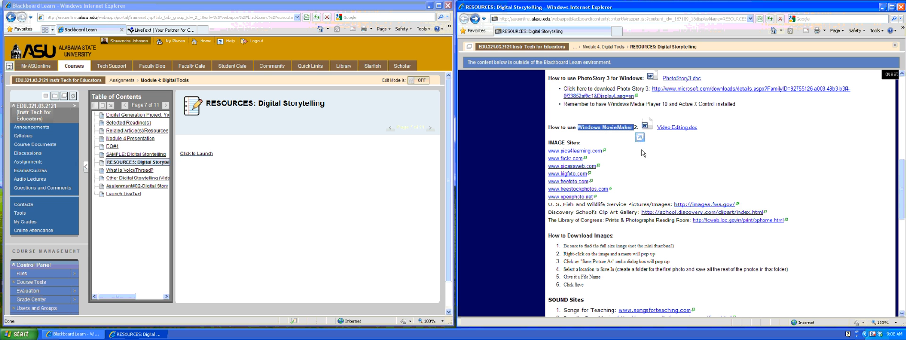
left_click(642, 173)
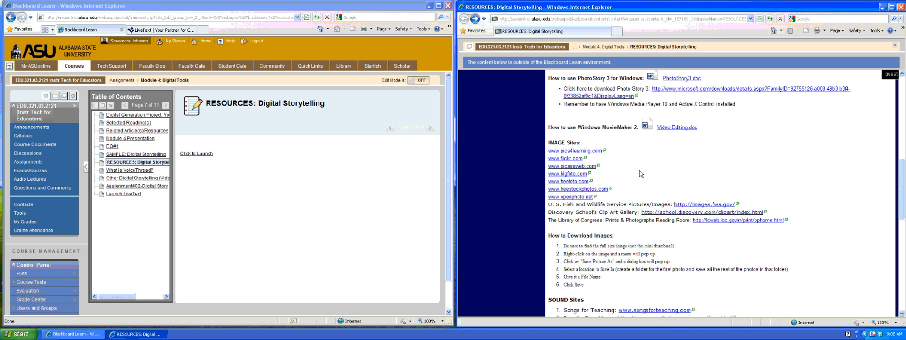
Scroll the Digital Storytelling page past the IMAGE Sites heading and the sound and video site lists to Tips and Tricks.
scroll(641, 174, "down", 3)
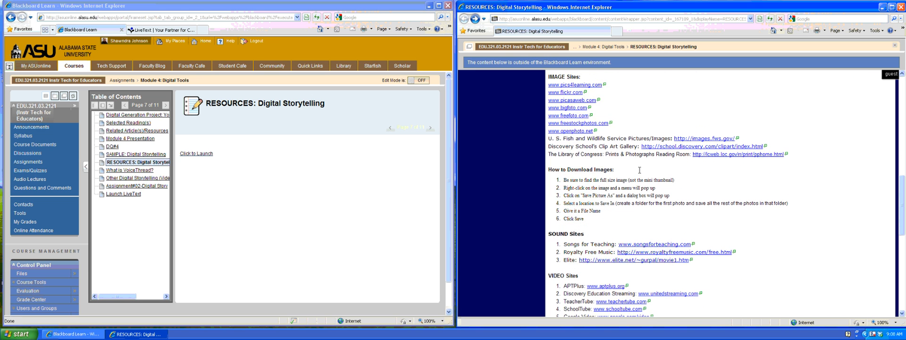
scroll(640, 168, "up", 2)
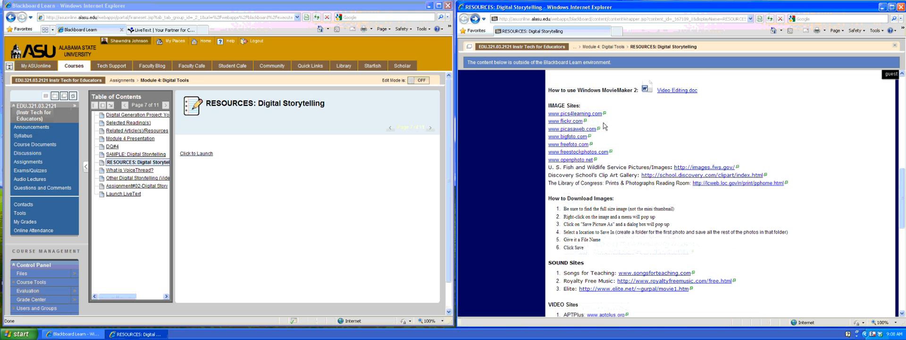
left_click_drag(549, 105, 580, 107)
left_click(614, 118)
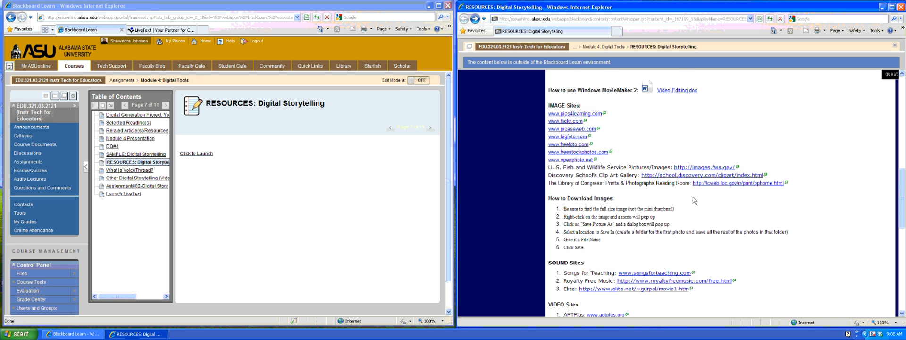
scroll(692, 196, "down", 2)
scroll(692, 197, "down", 2)
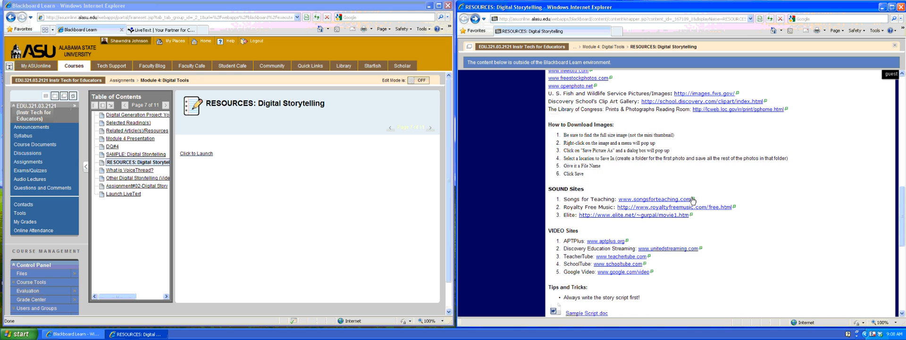
scroll(686, 186, "up", 2)
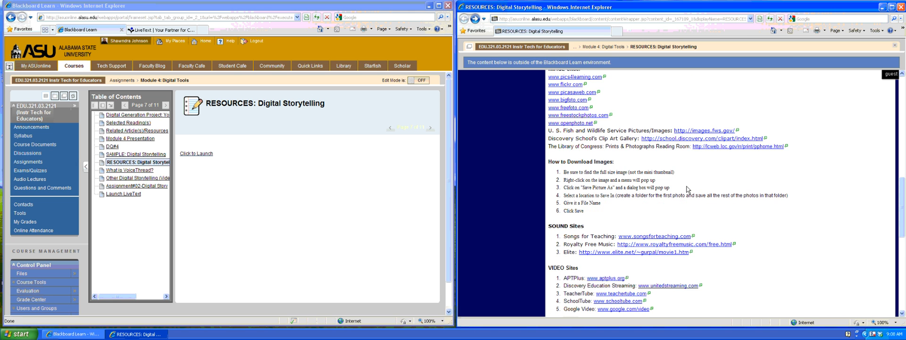
scroll(686, 186, "up", 2)
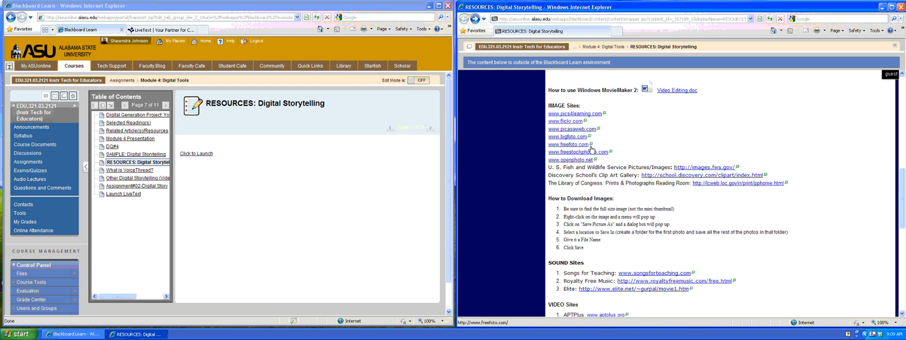
scroll(630, 183, "down", 1)
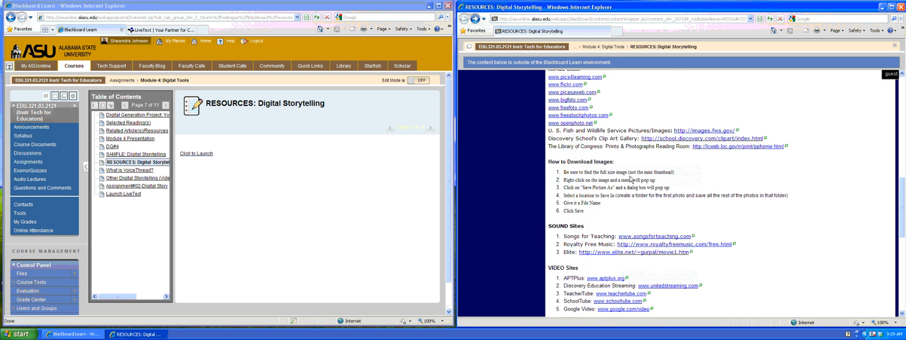
scroll(630, 180, "down", 1)
scroll(631, 179, "down", 1)
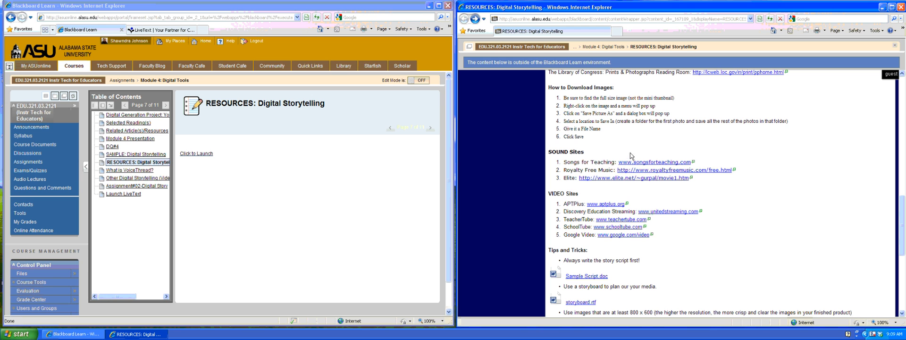
left_click_drag(551, 88, 591, 140)
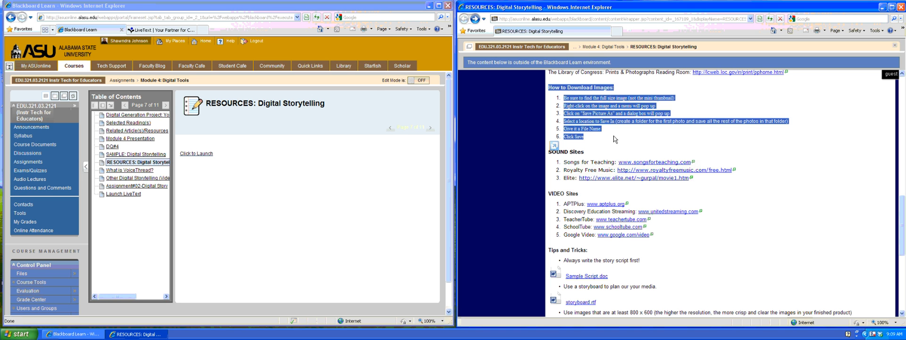
left_click(613, 135)
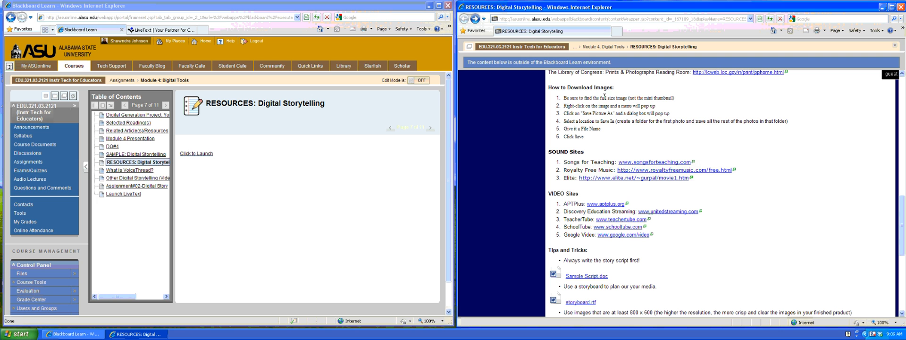
left_click_drag(599, 97, 621, 96)
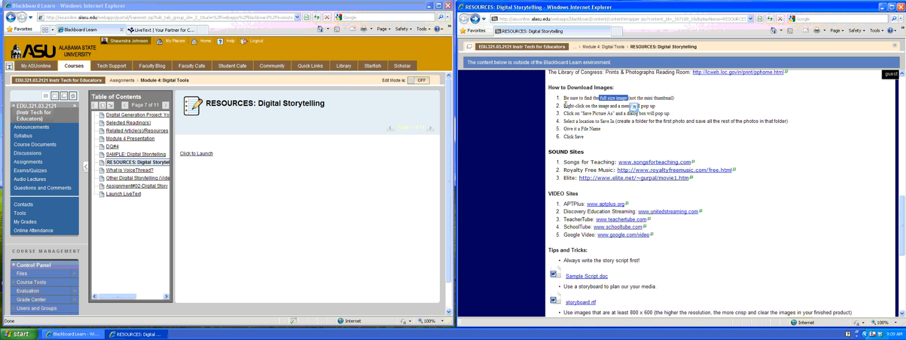
left_click_drag(565, 106, 600, 105)
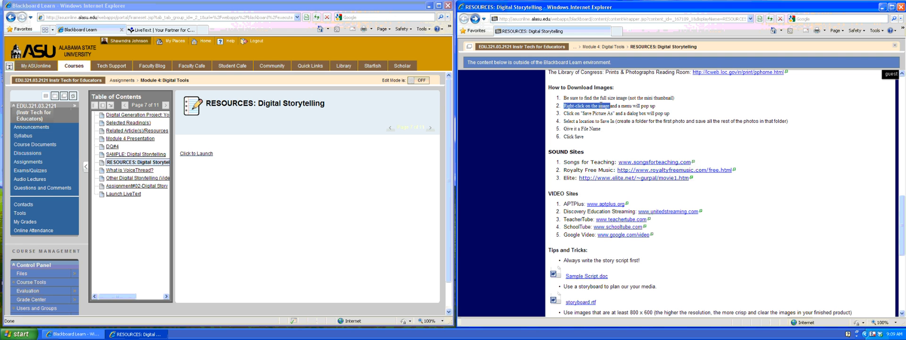
left_click(583, 113)
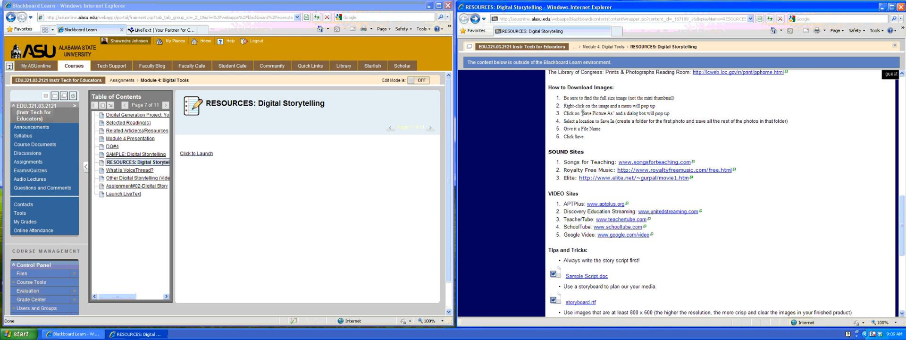
left_click_drag(583, 113, 613, 114)
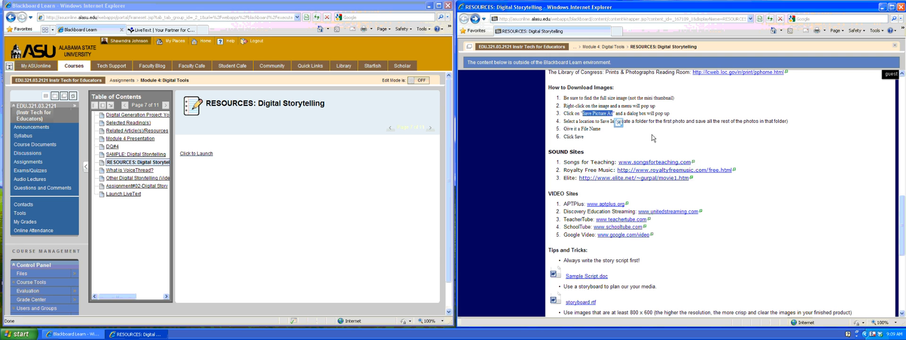
double_click(584, 121)
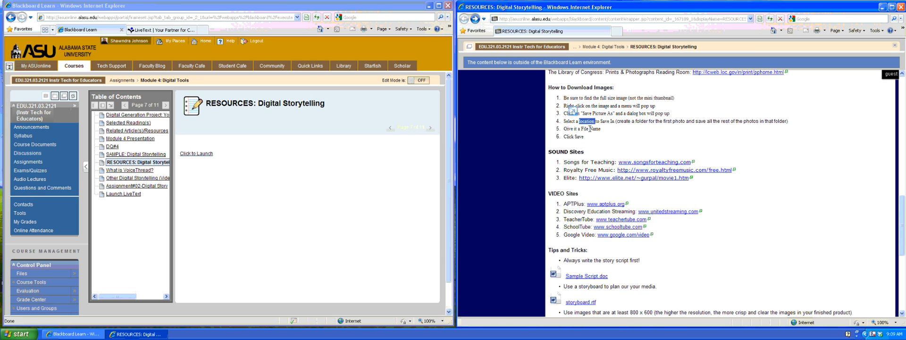
double_click(593, 128)
double_click(578, 136)
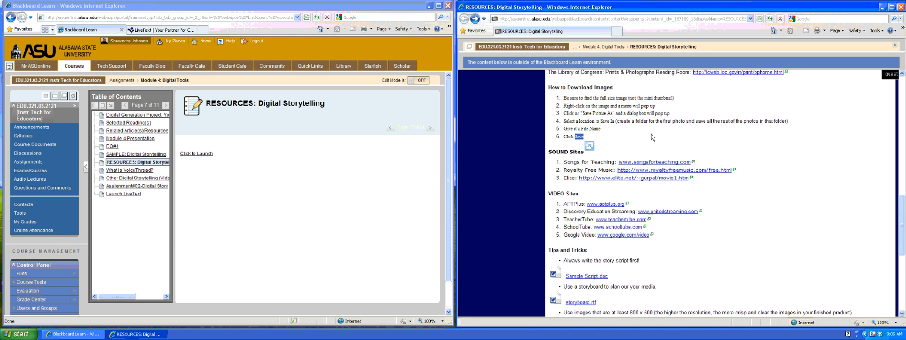
scroll(652, 137, "down", 1)
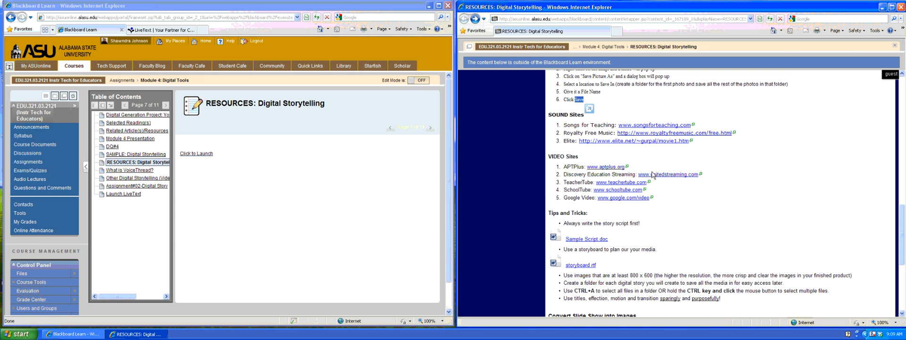
left_click_drag(549, 117, 674, 191)
left_click(674, 191)
Highlight the 'write the story script first' tip in Tips and Tricks and open Sample Script.doc.
scroll(715, 163, "down", 2)
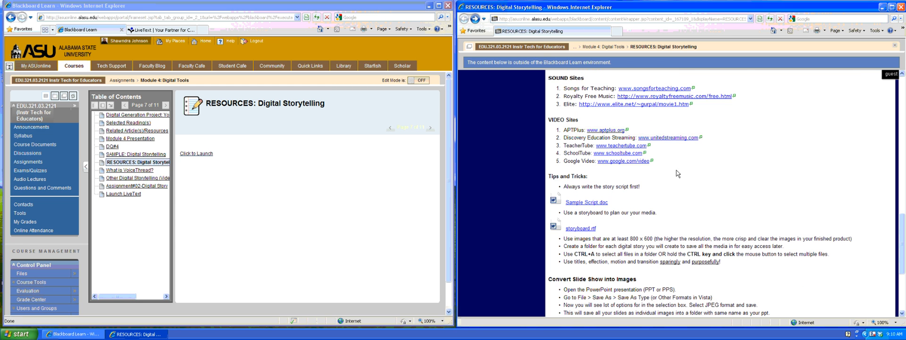
scroll(585, 115, "up", 2)
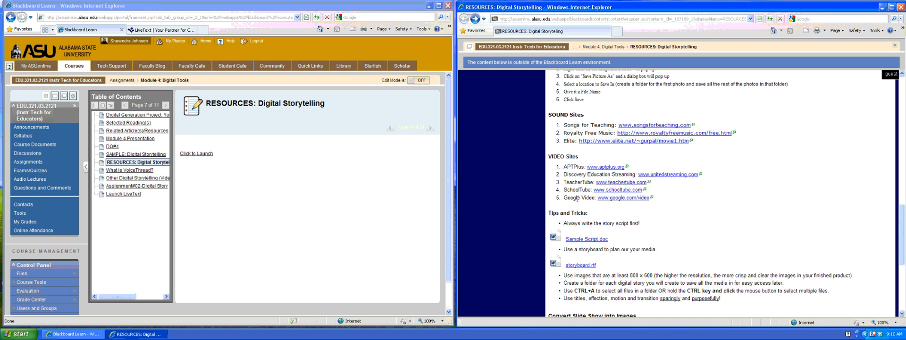
scroll(678, 198, "down", 3)
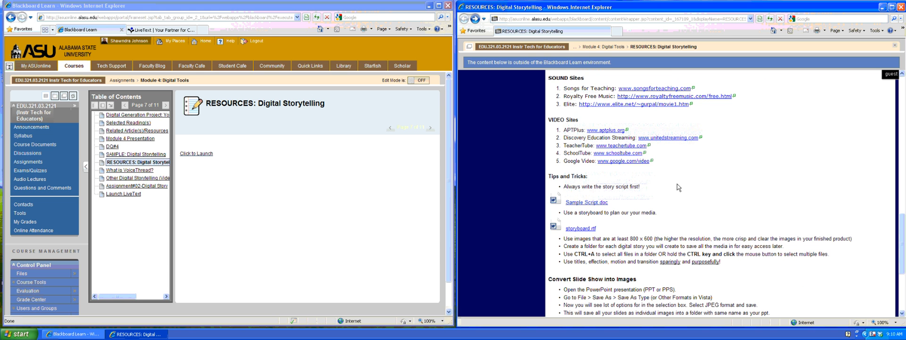
scroll(670, 171, "down", 2)
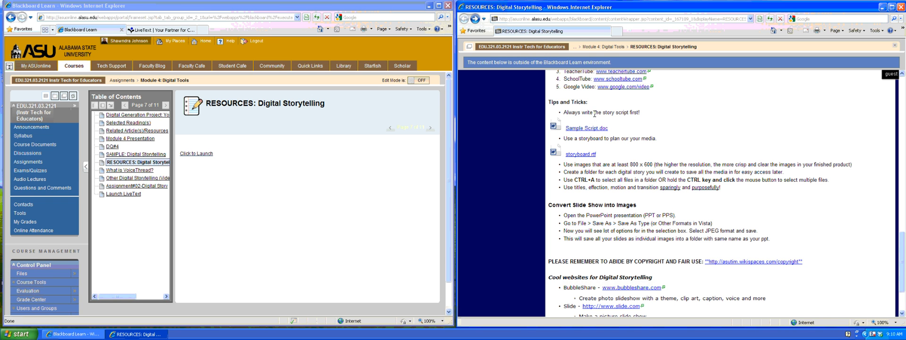
left_click_drag(563, 112, 633, 115)
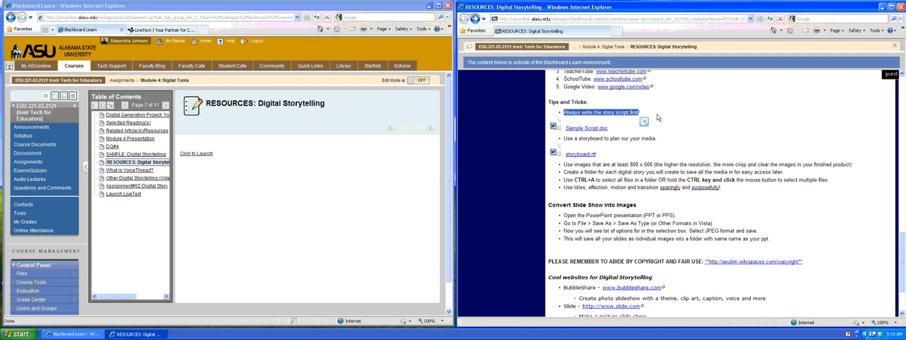
left_click(585, 130)
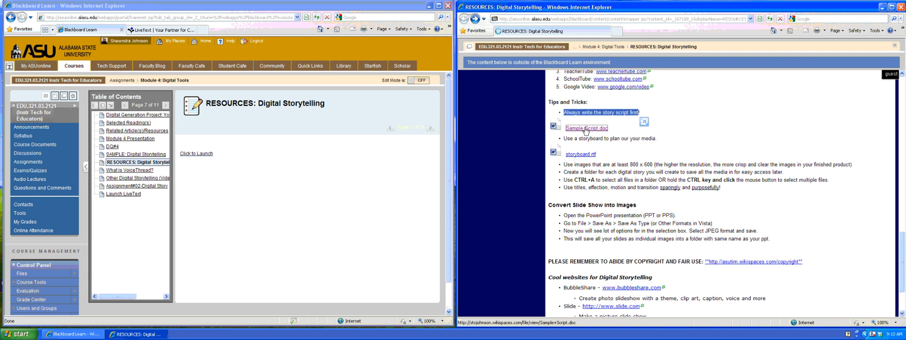
Open Sample Script.doc in Word and pick out the blanks after 'vacation to', 'traveled by', 'arrived at', 'staying at', 'see in'.
left_click(435, 171)
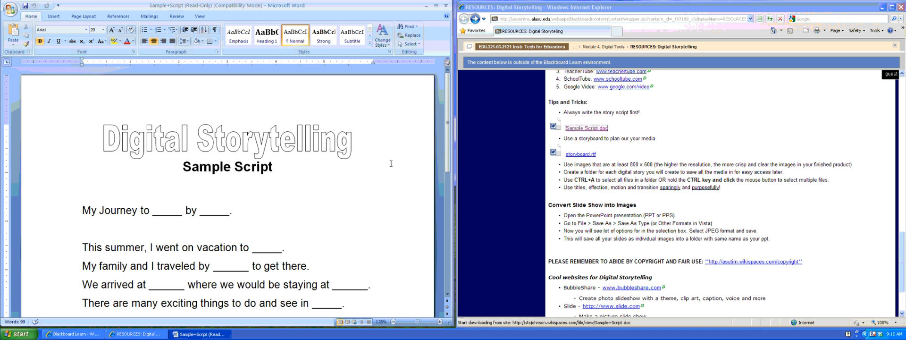
scroll(261, 186, "down", 2)
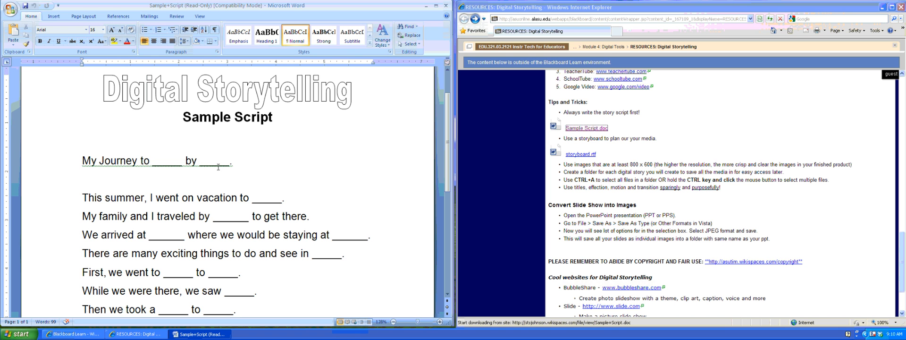
scroll(217, 166, "down", 1)
scroll(213, 166, "down", 1)
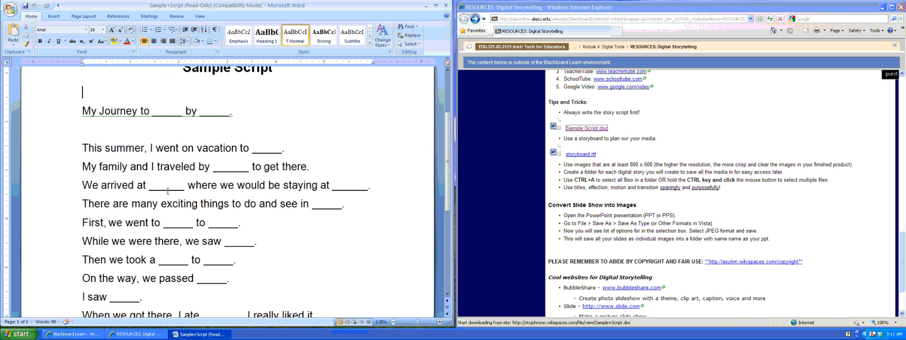
double_click(270, 149)
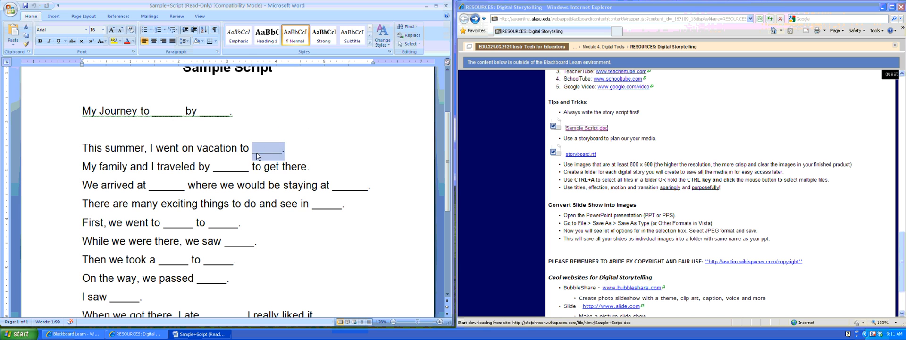
double_click(226, 167)
left_click(158, 184)
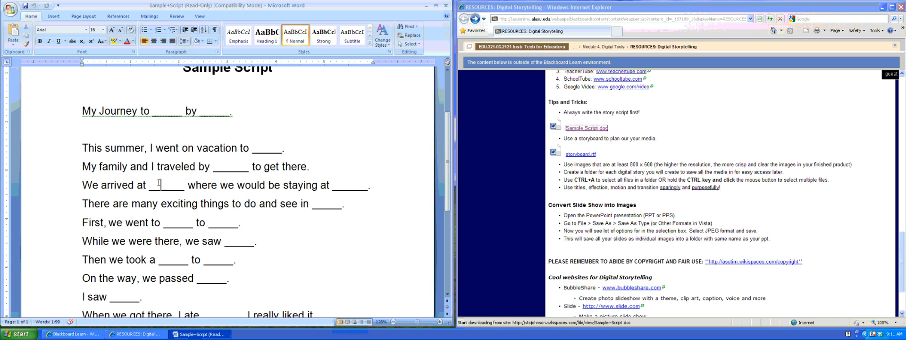
double_click(160, 185)
double_click(349, 185)
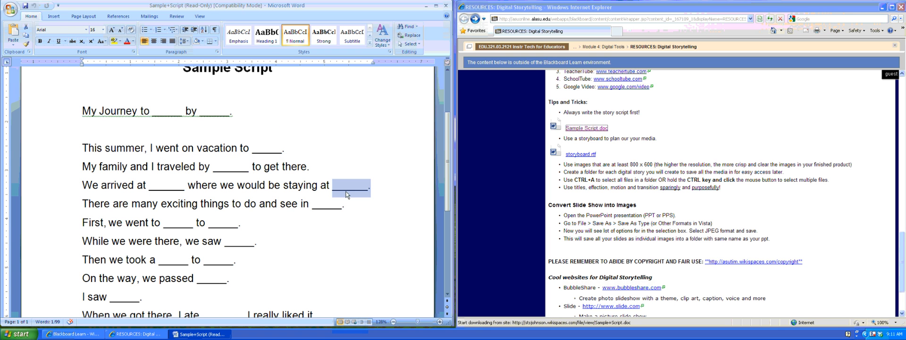
double_click(321, 206)
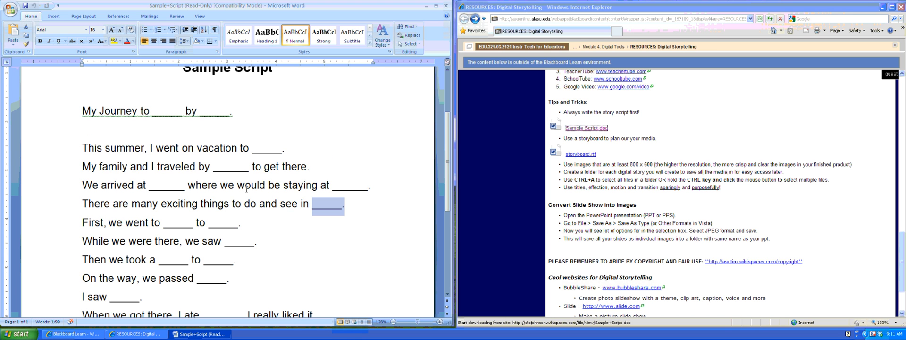
Scroll through the rest of the script and close the Word document.
scroll(246, 188, "down", 3)
scroll(246, 189, "up", 5)
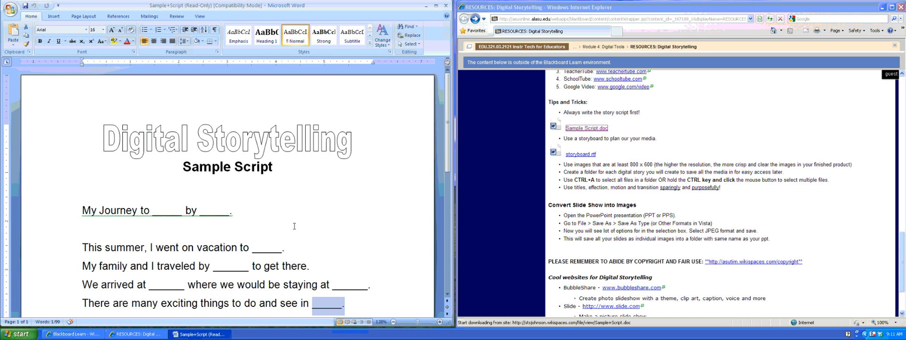
scroll(294, 226, "down", 1)
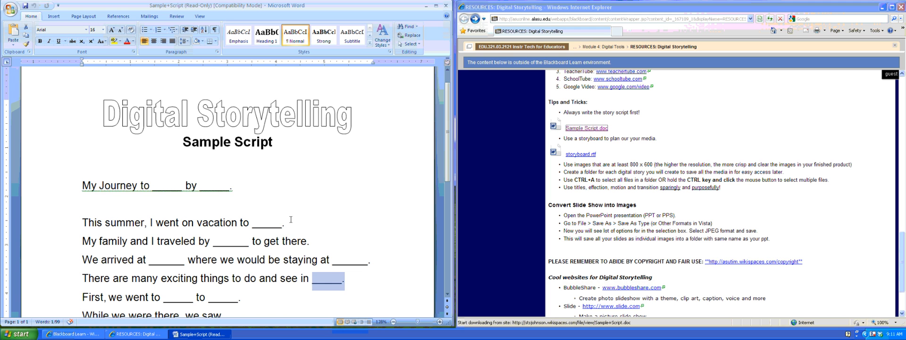
left_click(445, 8)
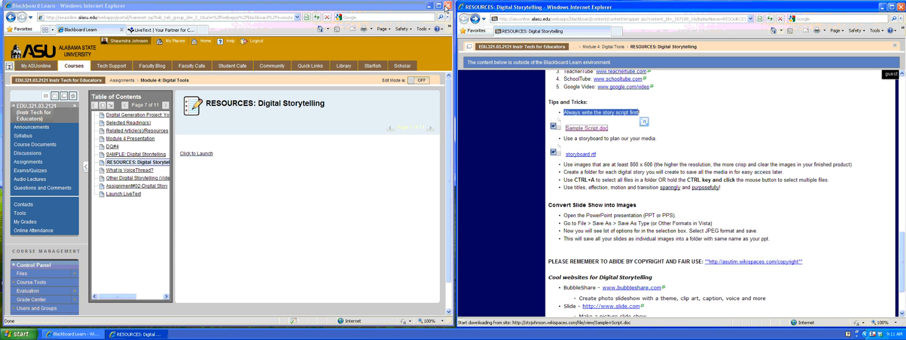
left_click(613, 130)
scroll(608, 159, "down", 2)
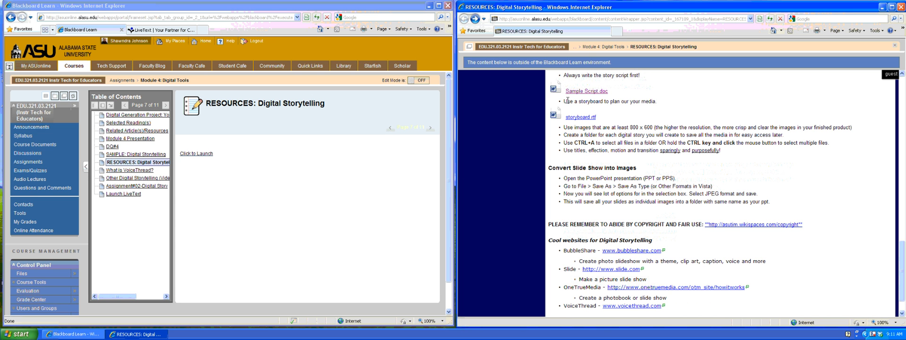
left_click_drag(563, 101, 647, 109)
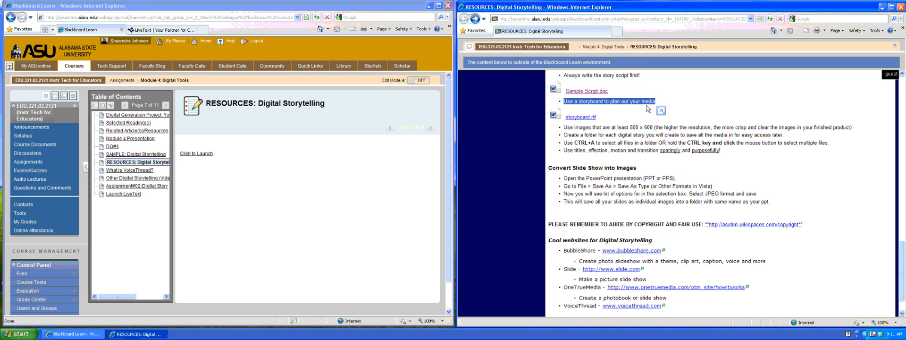
left_click(579, 118)
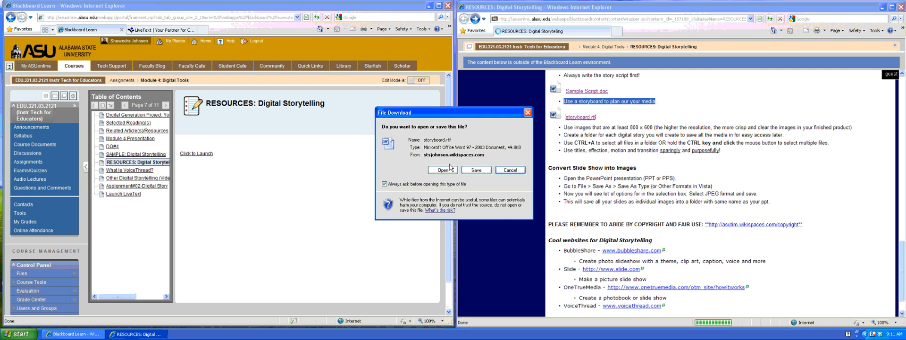
left_click(435, 174)
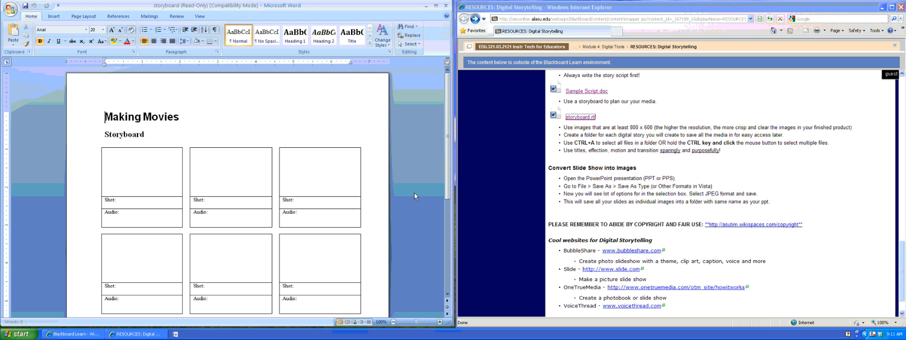
scroll(298, 189, "down", 1)
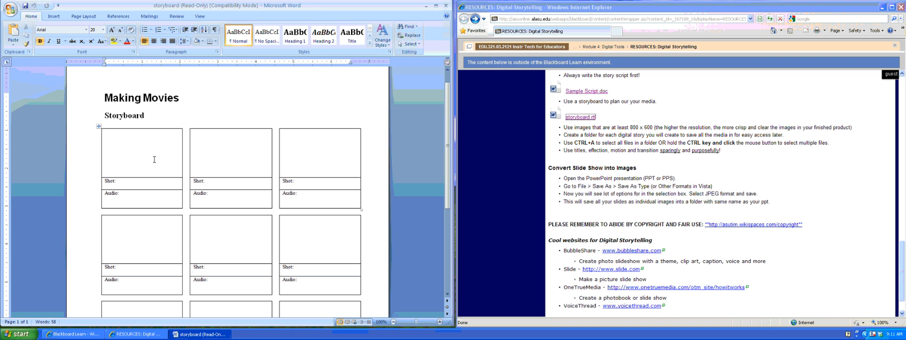
left_click(126, 144)
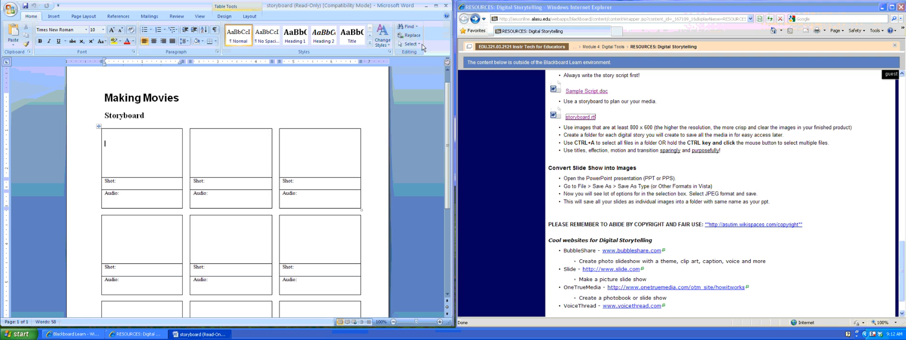
left_click(446, 5)
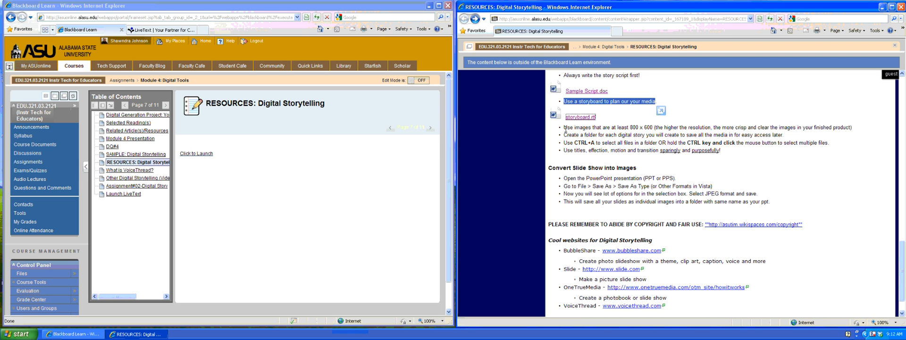
left_click_drag(564, 127, 653, 129)
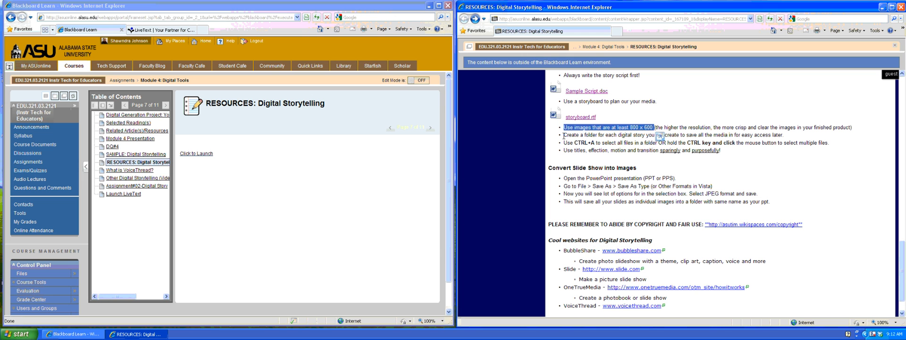
left_click_drag(564, 135, 591, 135)
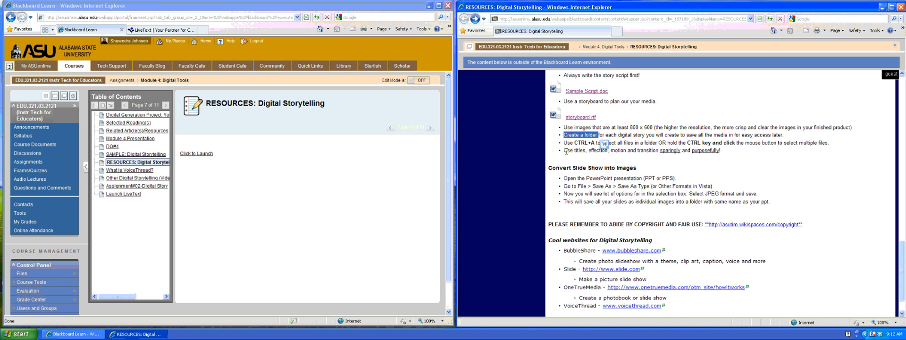
left_click(566, 151)
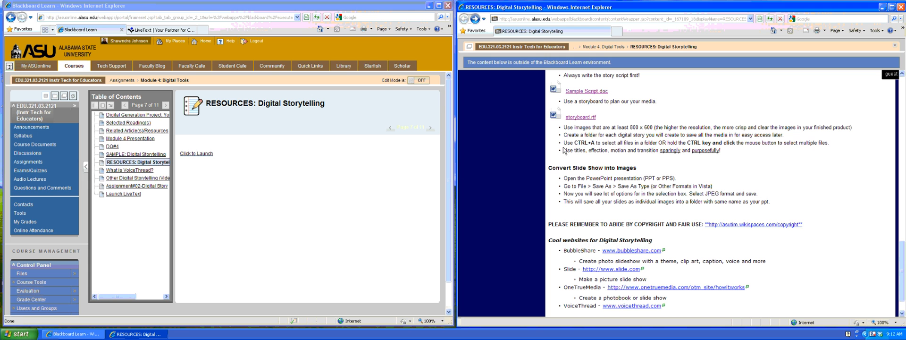
left_click_drag(563, 143, 800, 146)
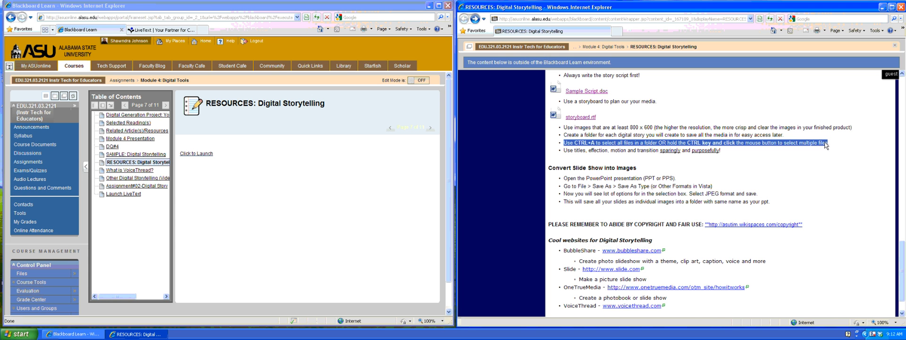
left_click(569, 152)
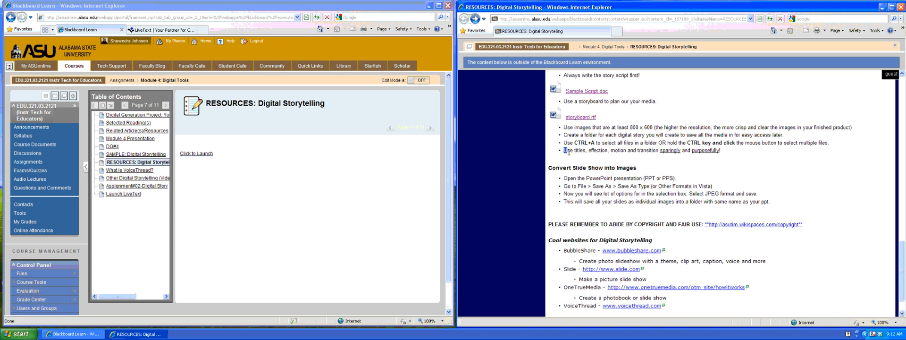
left_click_drag(568, 152, 721, 152)
left_click(745, 157)
scroll(684, 164, "down", 2)
scroll(682, 162, "up", 15)
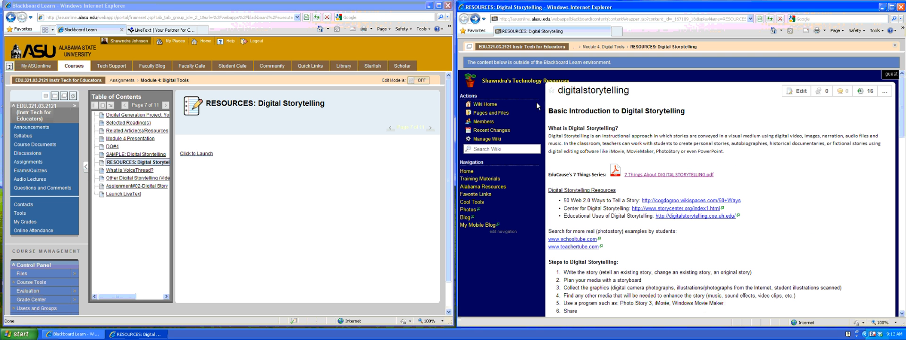
Close the separate resources window and go to the module's What is VoiceThread? page.
left_click(899, 7)
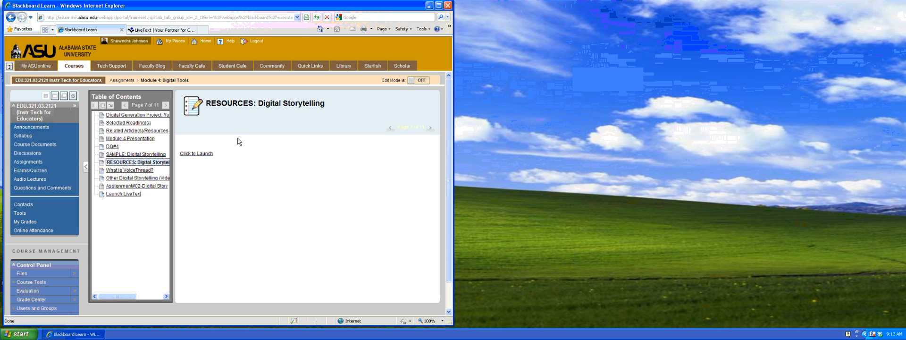
left_click(130, 170)
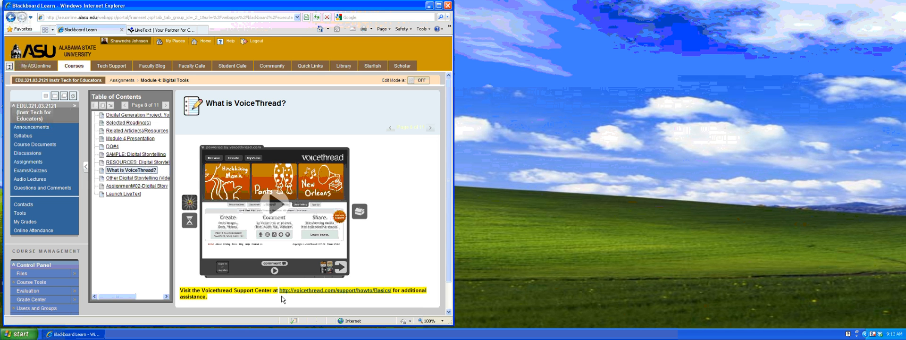
Open the support center in a right-half window and read the microphone and phone-commenting help answers.
right_click(323, 290)
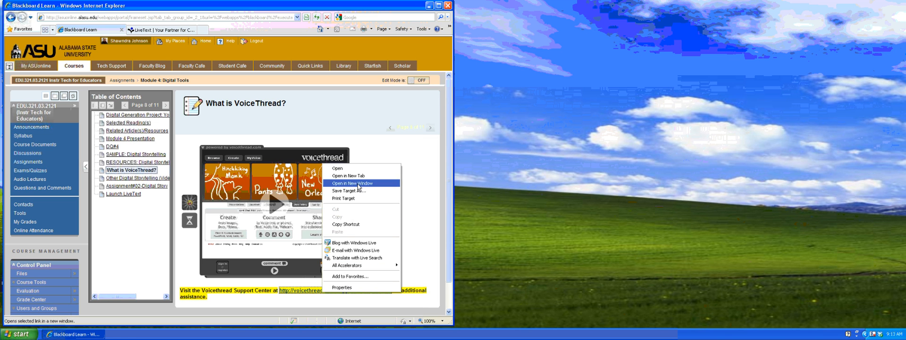
left_click(357, 183)
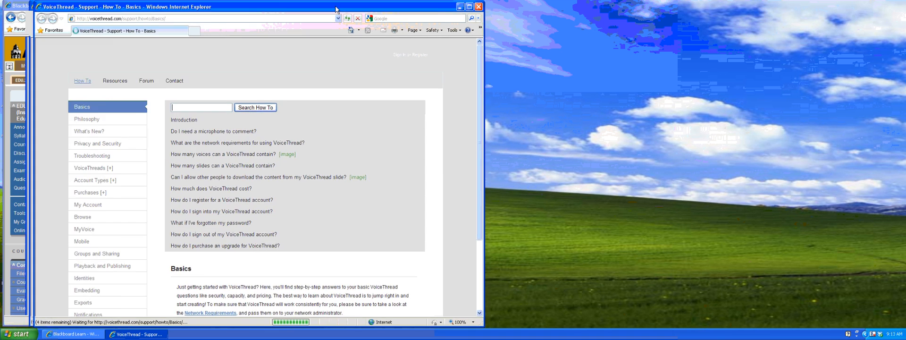
left_click_drag(315, 6, 753, 6)
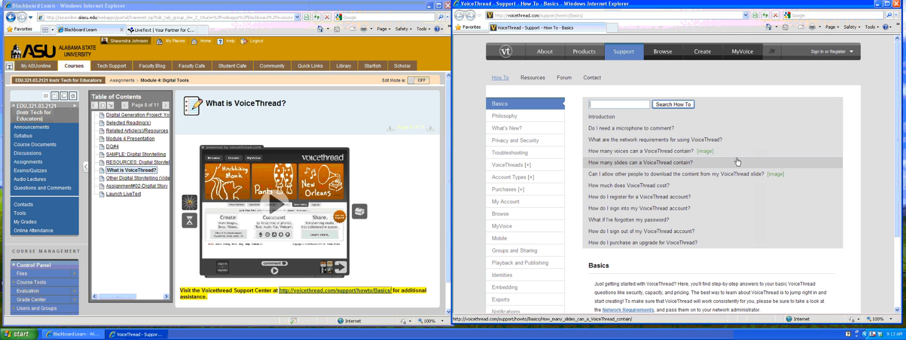
scroll(751, 140, "down", 2)
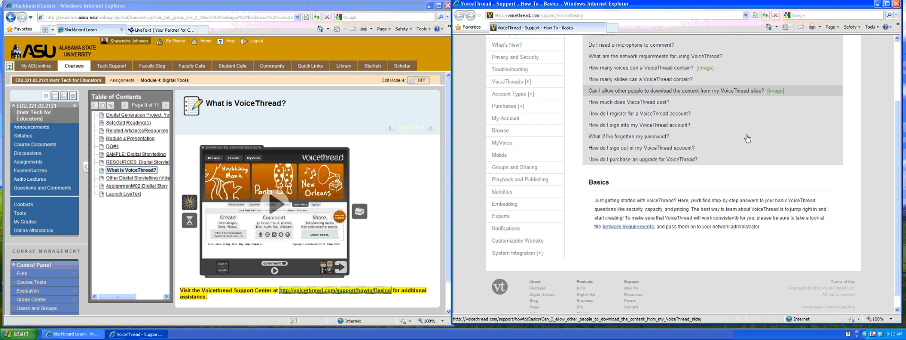
scroll(748, 139, "up", 2)
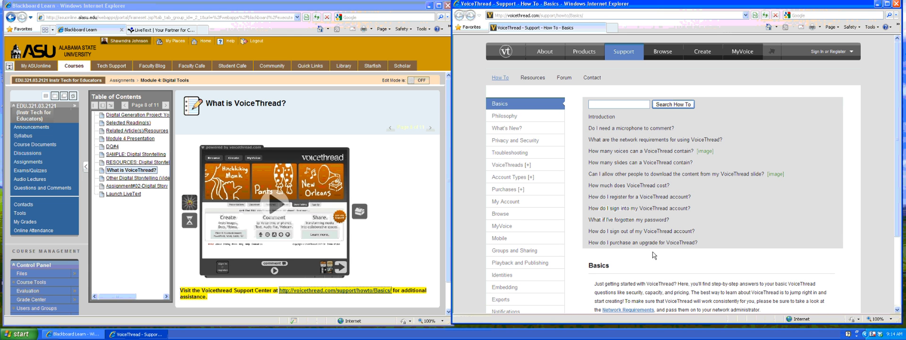
left_click(654, 132)
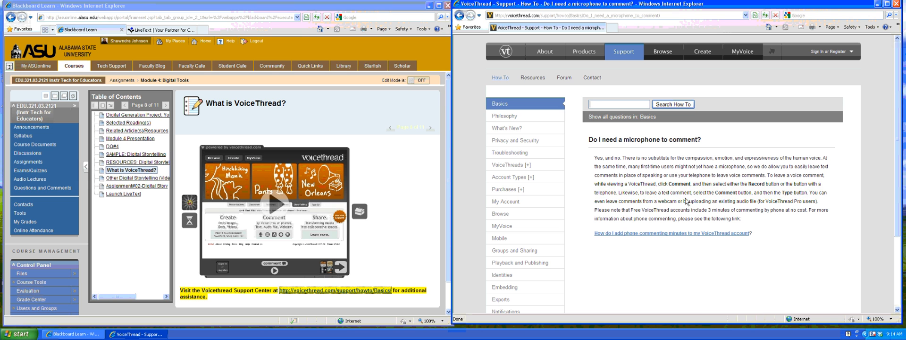
left_click(652, 236)
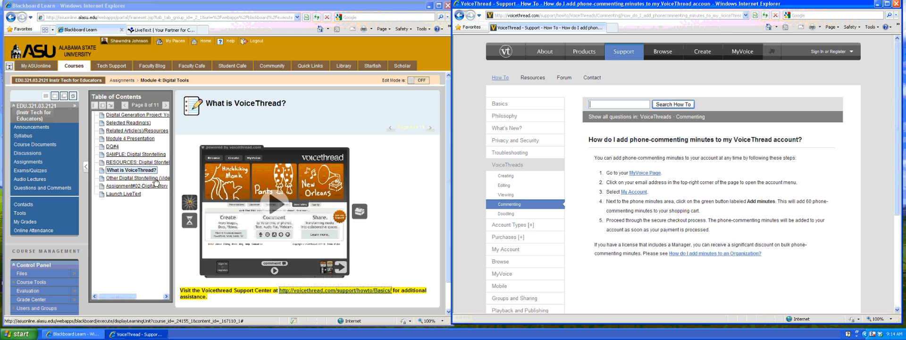
Go to the voicethread.com home page from the address bar.
left_click(550, 17)
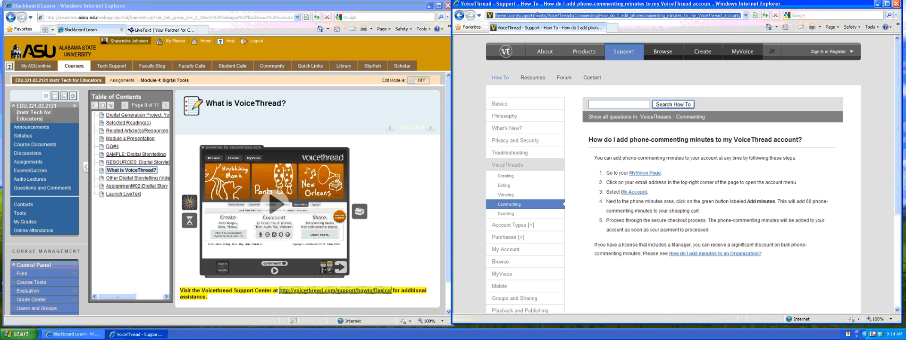
type("voicethread")
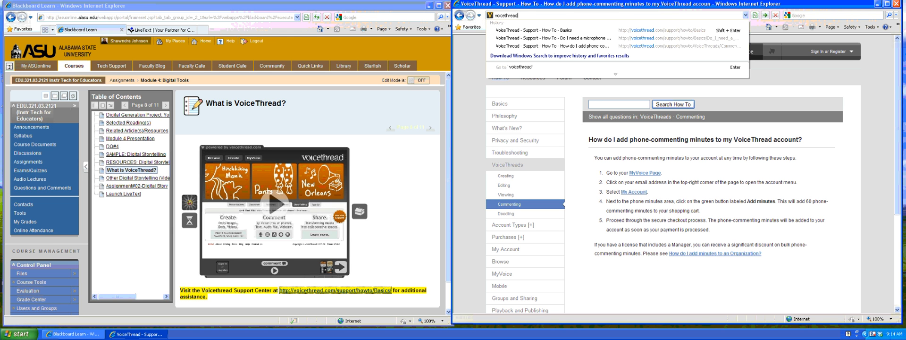
key("Return")
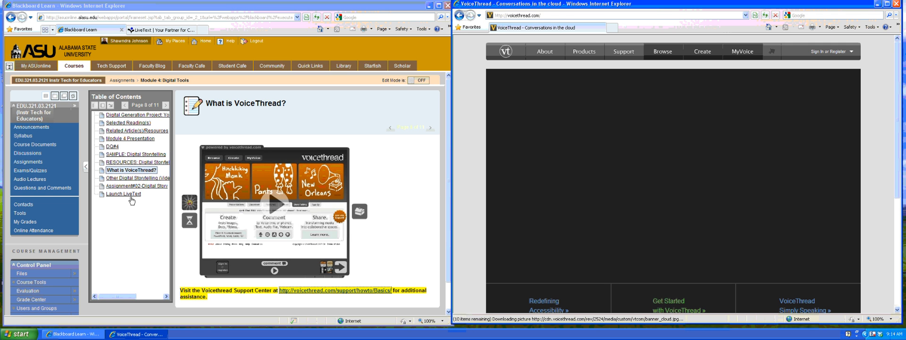
Pass Other Digital Storytelling and open the Assignment#02-Digital Story page.
left_click(119, 178)
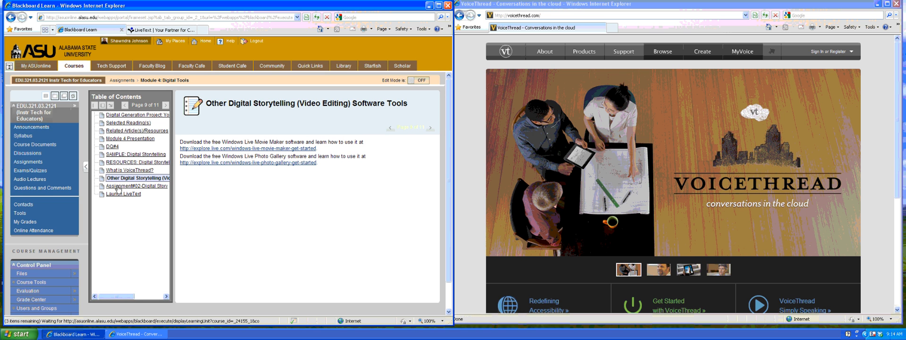
left_click(118, 187)
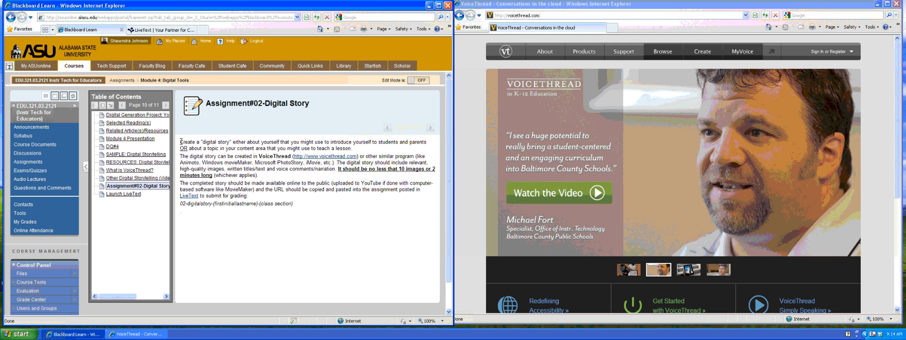
Highlight the assignment phrases 'digital story', 'about yourself', 'a topic in your content area', and 'VoiceThread'.
left_click_drag(180, 142, 232, 142)
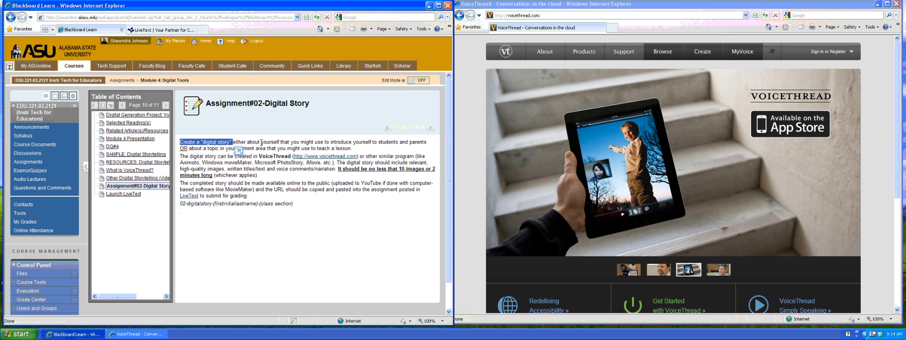
left_click_drag(246, 142, 417, 145)
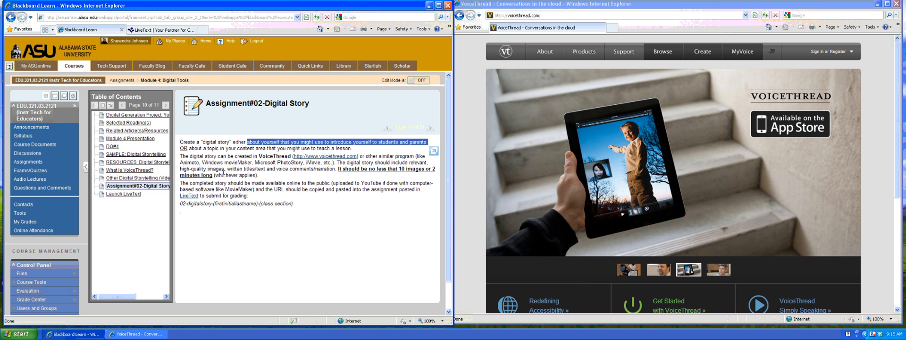
double_click(184, 149)
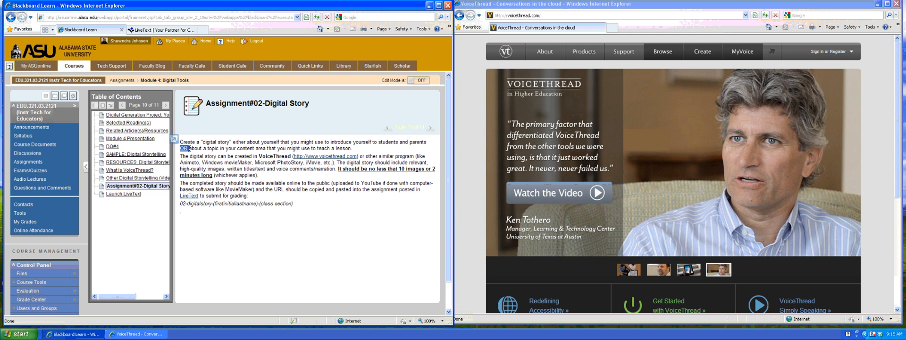
left_click_drag(203, 148, 351, 149)
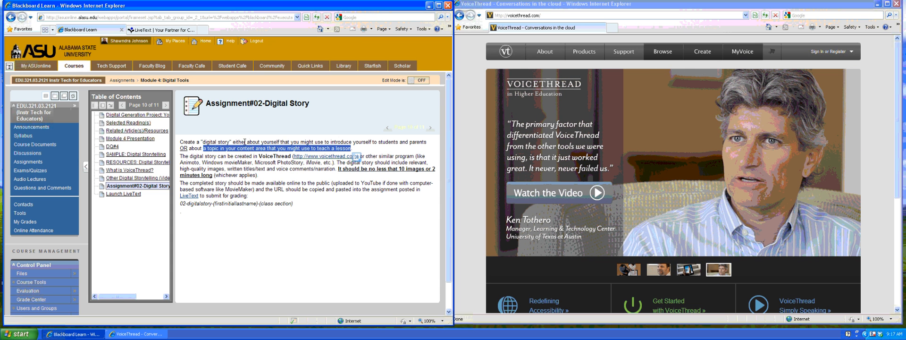
left_click_drag(247, 142, 280, 142)
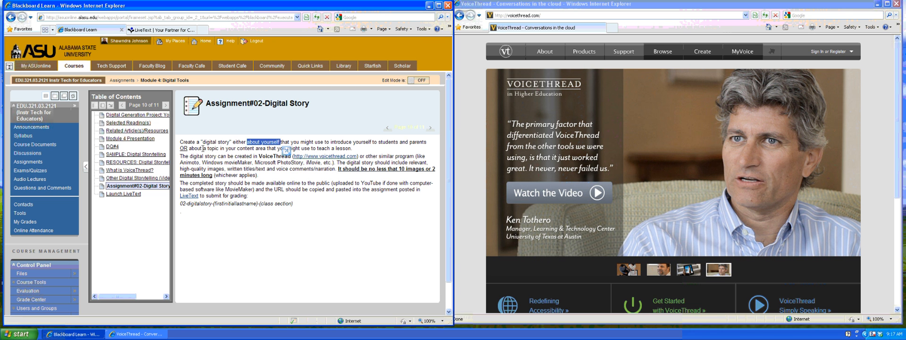
left_click_drag(203, 148, 267, 148)
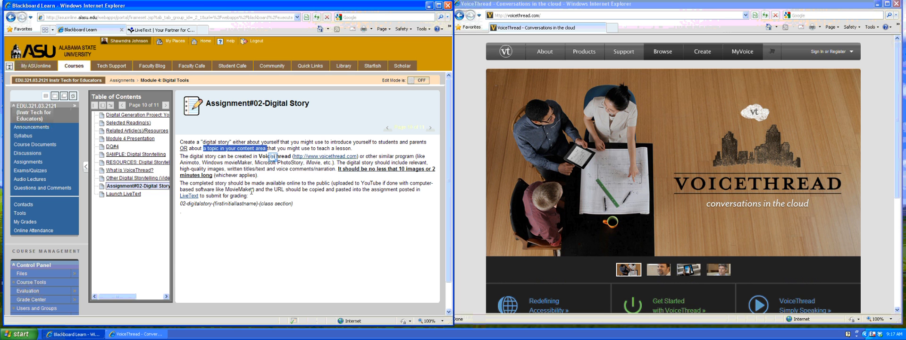
left_click(271, 195)
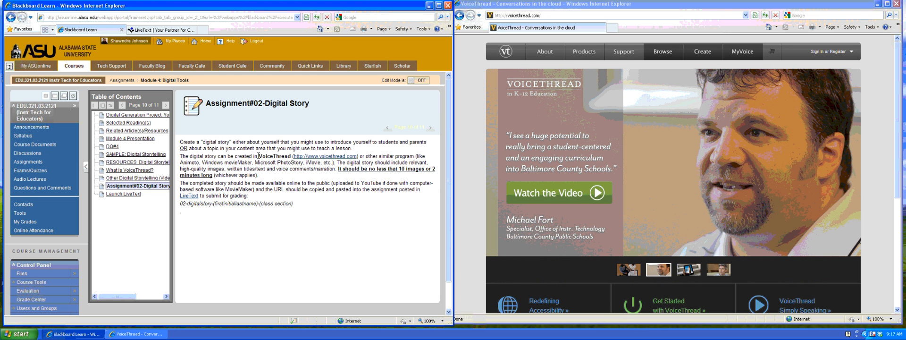
left_click_drag(258, 156, 291, 157)
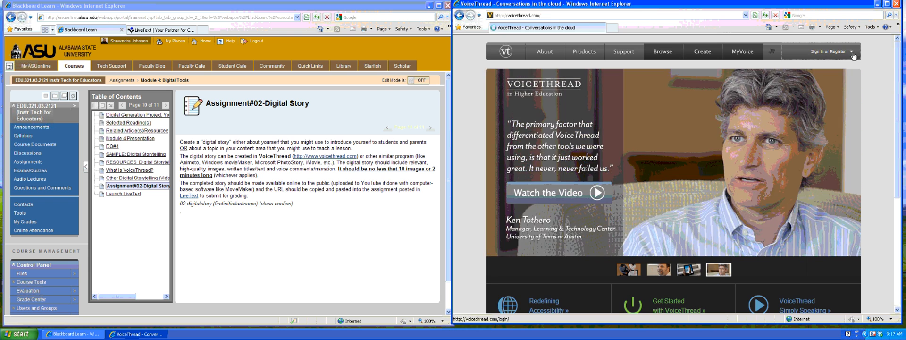
Go through Sign in or Register on voicethread.com to the Register a new account form.
left_click(853, 56)
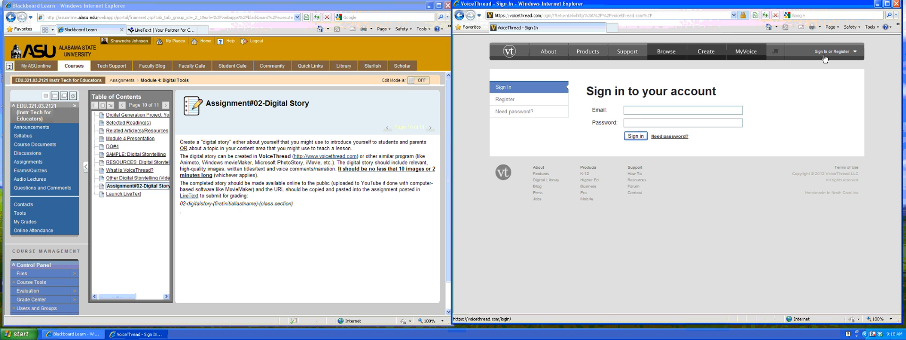
left_click(505, 100)
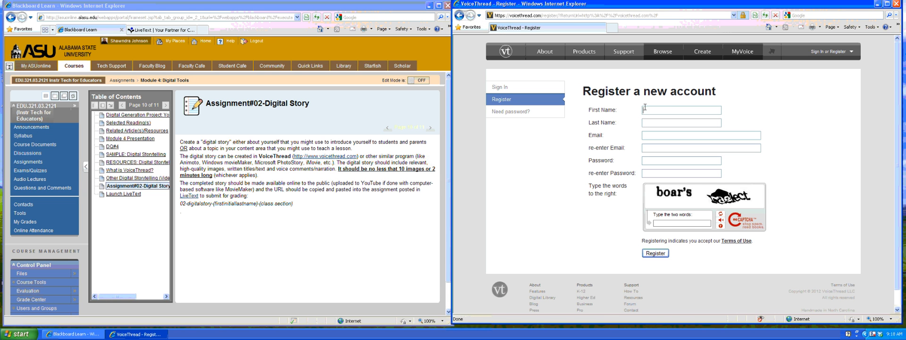
Enter the user's first and last name, e-mail address twice, and the two verification words.
key("Tab")
key("Tab")
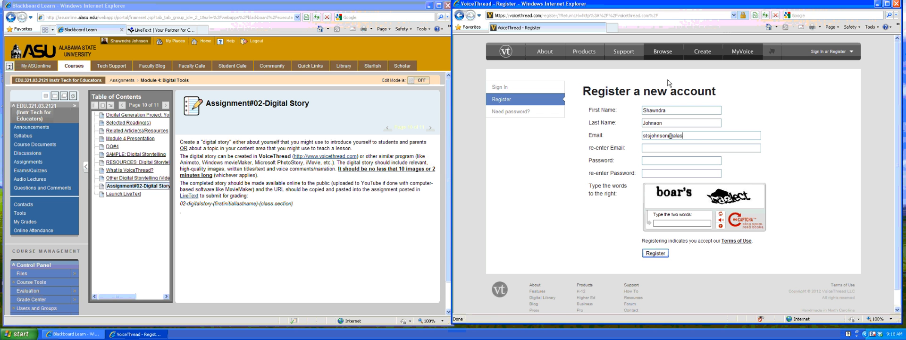
key("Tab")
left_click(653, 158)
type("boar's raelect")
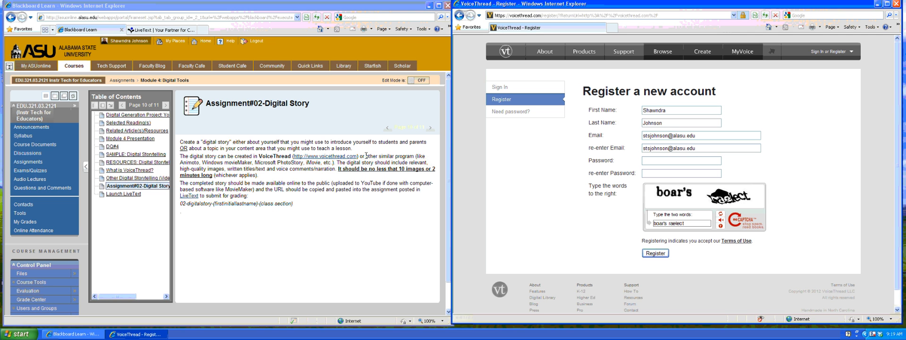
left_click_drag(366, 155, 332, 165)
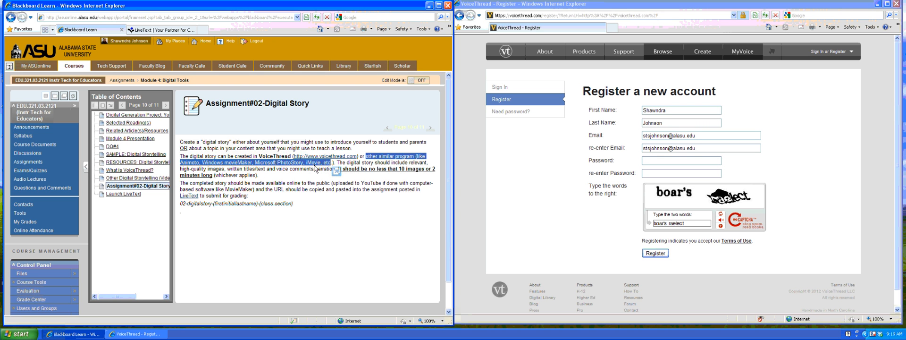
left_click_drag(315, 168, 316, 181)
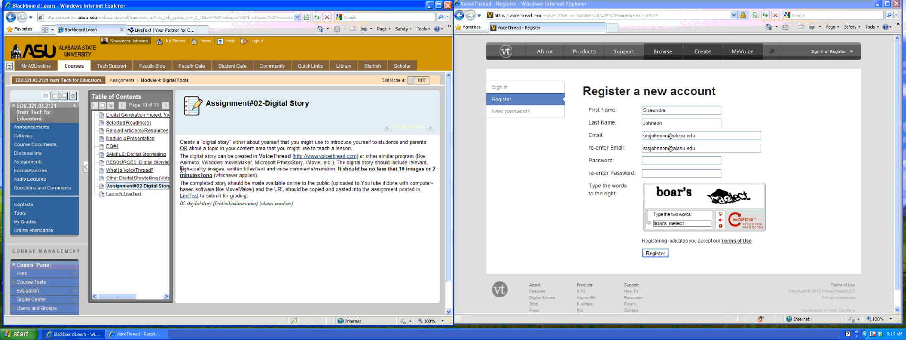
left_click_drag(180, 169, 225, 168)
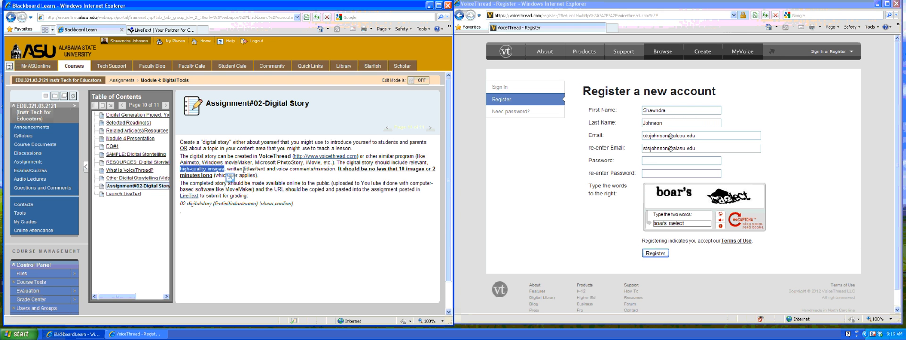
left_click(243, 169)
left_click_drag(243, 169, 267, 169)
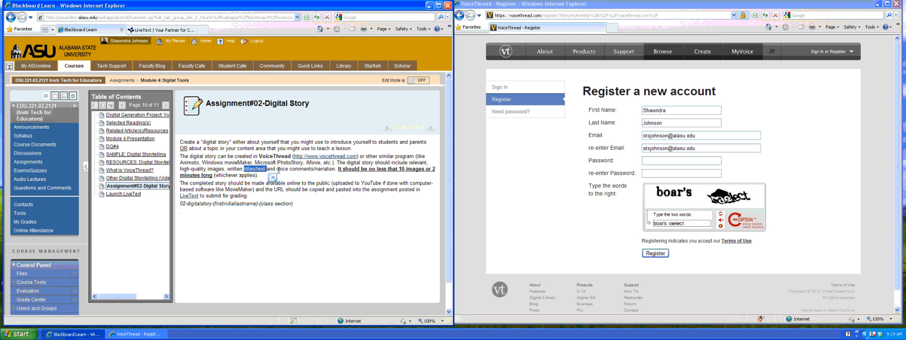
left_click_drag(277, 169, 324, 173)
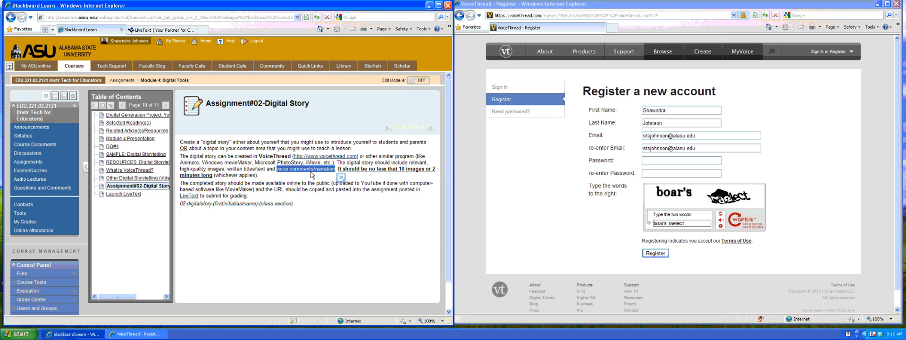
left_click(401, 168)
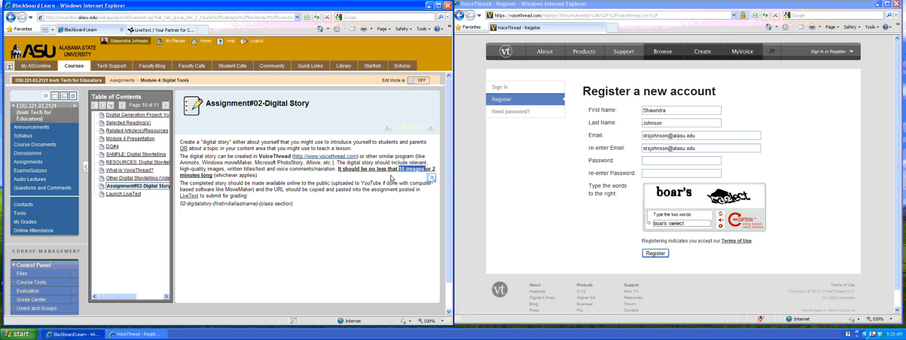
left_click_drag(432, 168, 210, 178)
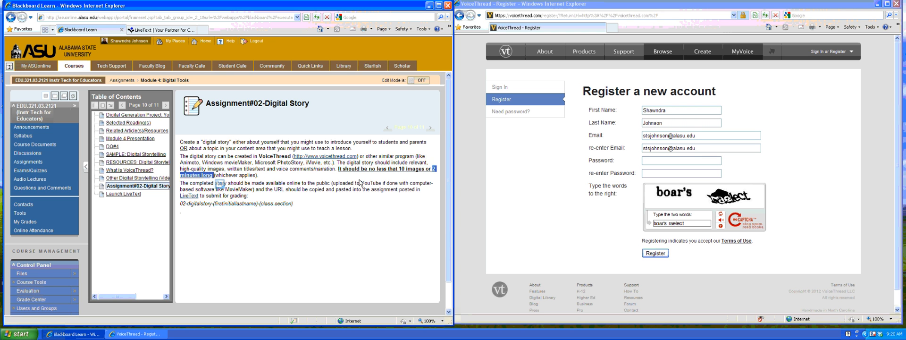
left_click_drag(398, 169, 425, 169)
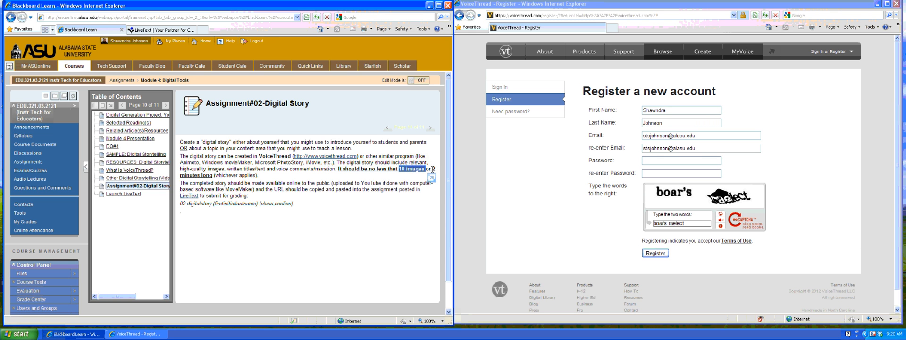
left_click_drag(433, 168, 213, 176)
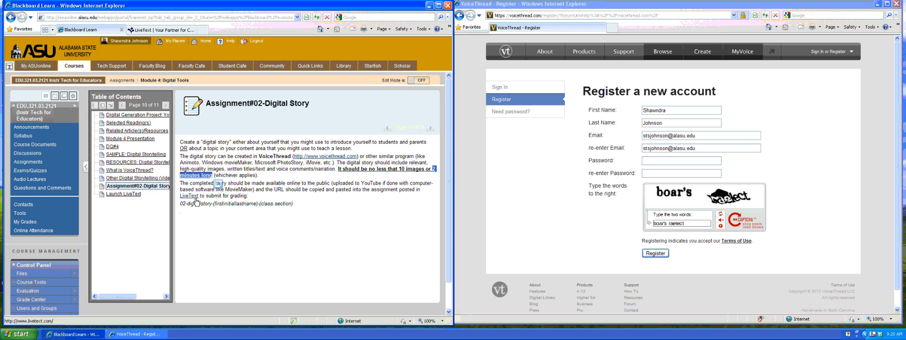
left_click(270, 197)
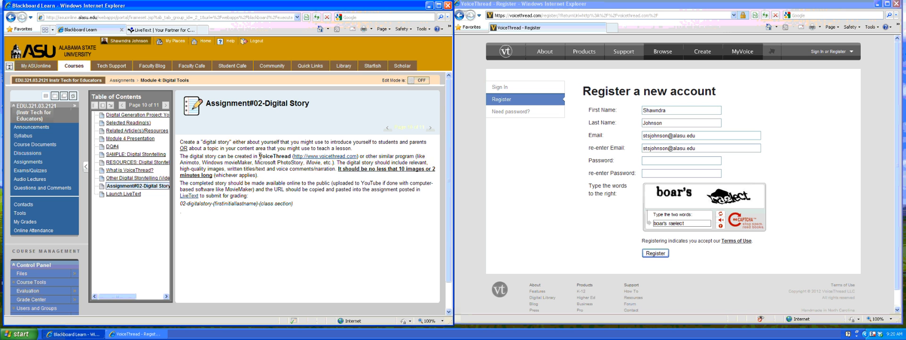
left_click_drag(259, 156, 292, 160)
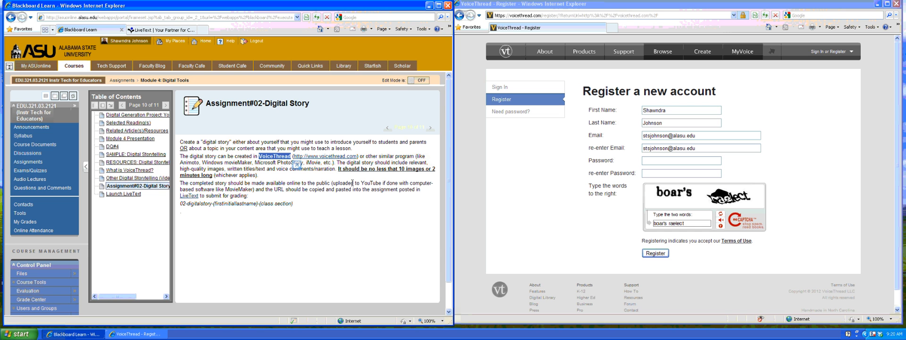
left_click_drag(333, 183, 383, 183)
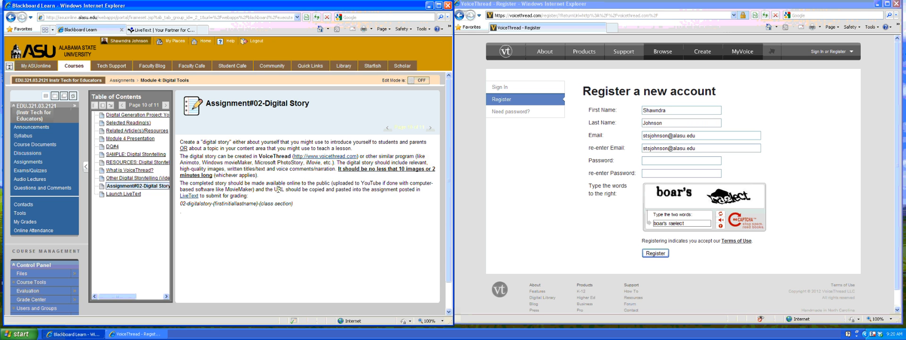
double_click(279, 189)
left_click(873, 334)
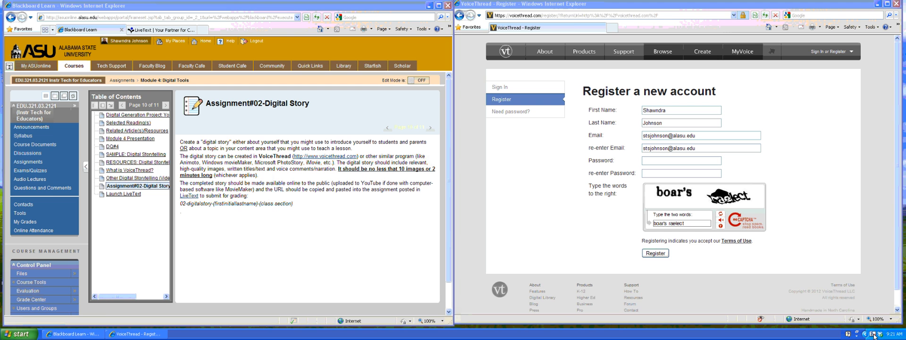
From the signed-in home page, go to VoiceThread's Create page to start a new VoiceThread.
left_click(839, 271)
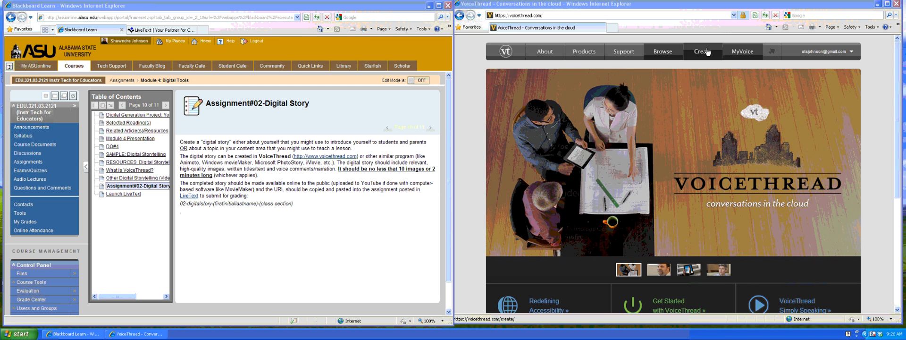
left_click(702, 52)
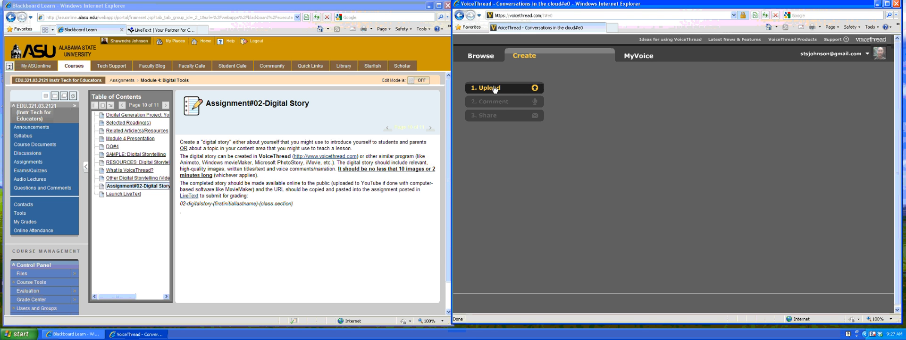
Open the file picker for uploading images from My Computer.
left_click(520, 89)
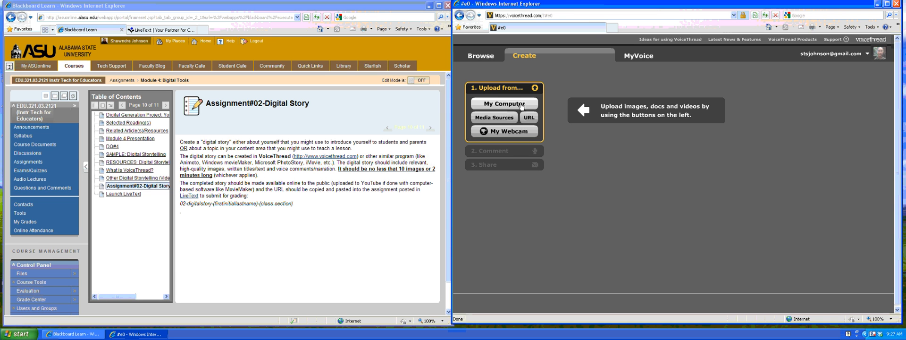
left_click(519, 105)
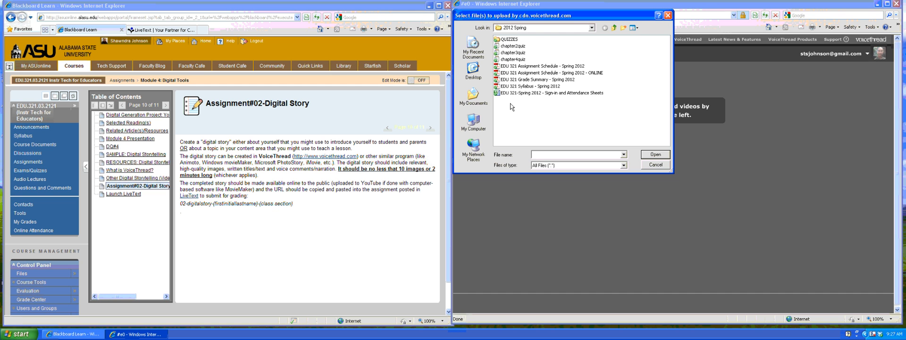
Browse to the My Pictures folder and select the ASU image.
left_click(473, 96)
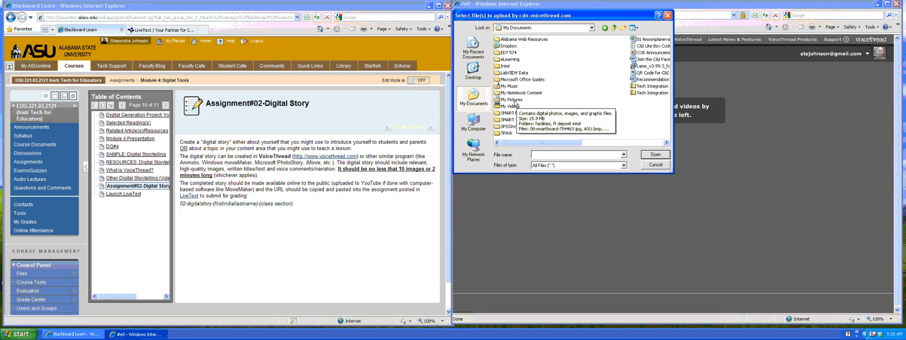
double_click(514, 100)
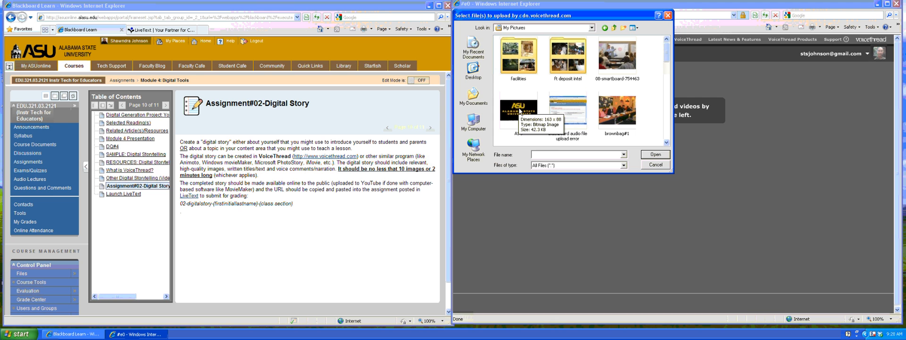
scroll(518, 109, "down", 3)
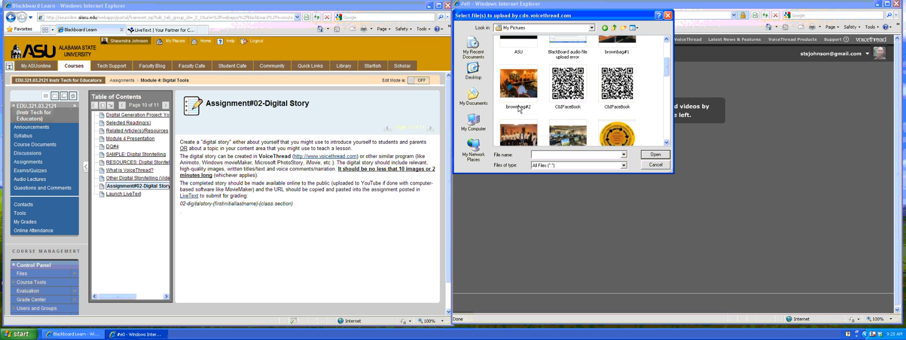
scroll(519, 109, "up", 3)
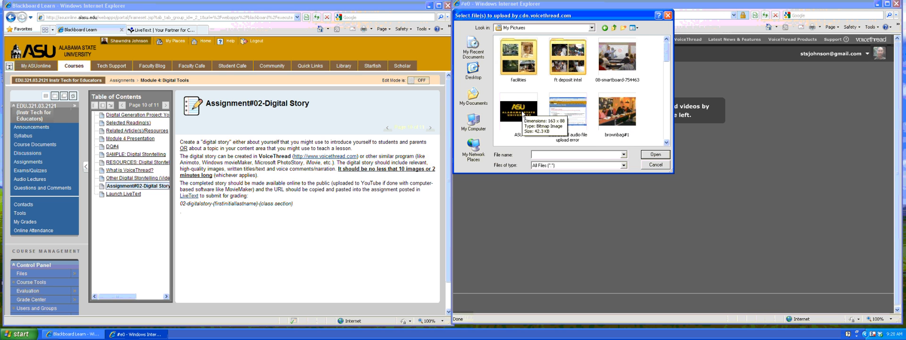
left_click(521, 112)
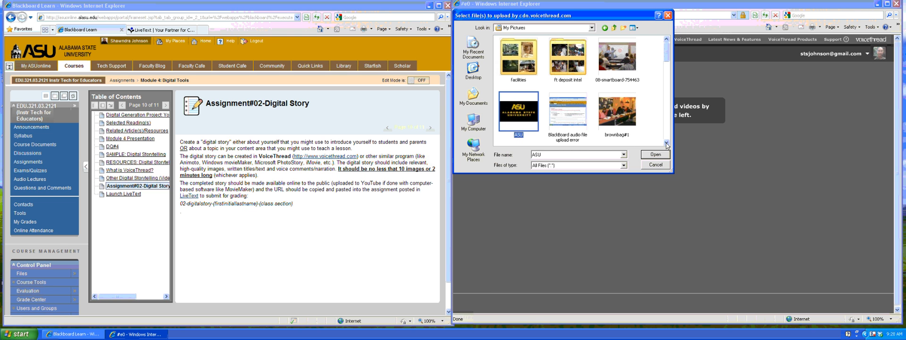
left_click_drag(666, 142, 666, 142)
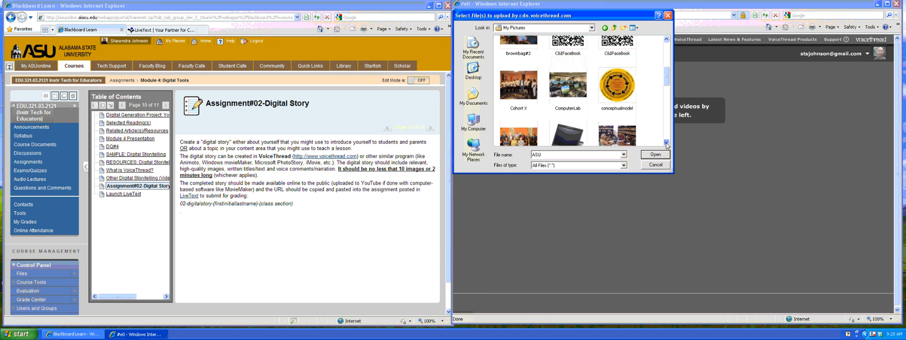
Add conceptualmodel, ComputerLab, interactive_pen_display, RA and SMART Board to the selection and upload them.
left_click(618, 91, "ctrl")
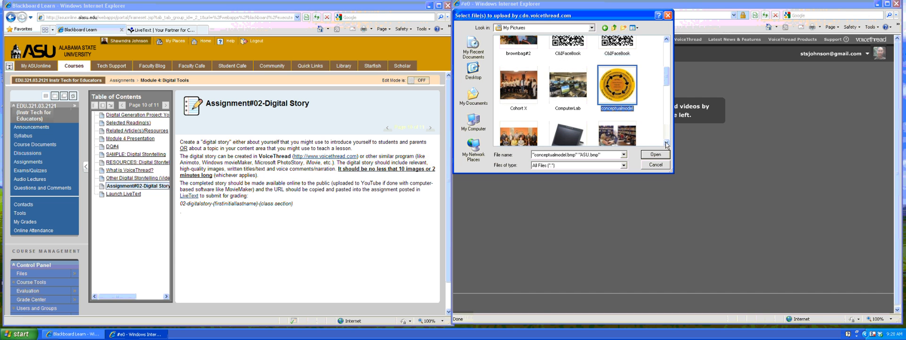
left_click(575, 89, "ctrl")
left_click(578, 136, "ctrl")
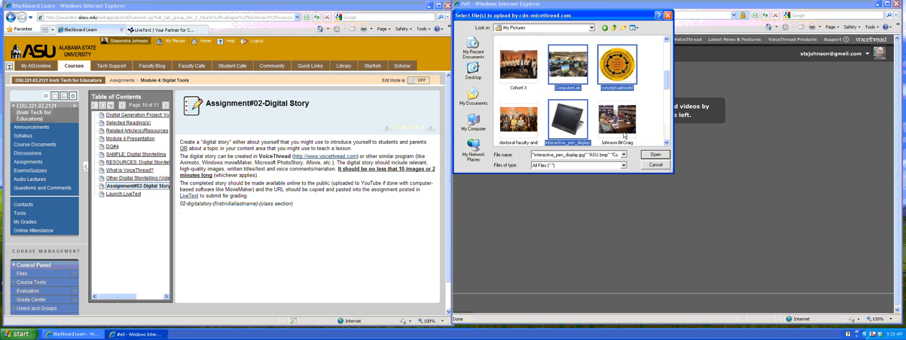
left_click(667, 142)
left_click(668, 142)
left_click(667, 142)
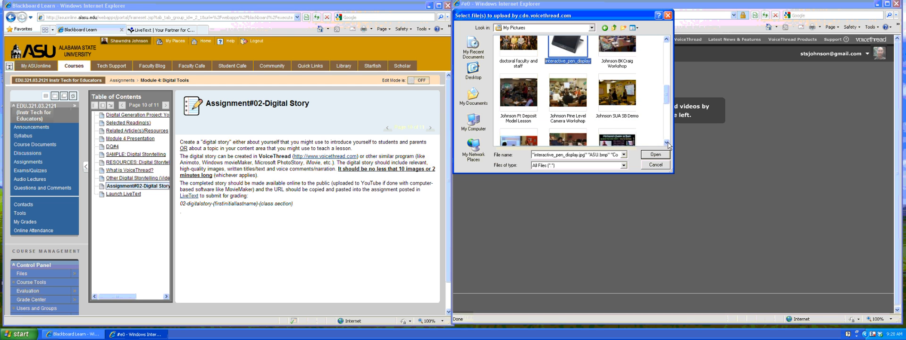
left_click(667, 142)
left_click(667, 142)
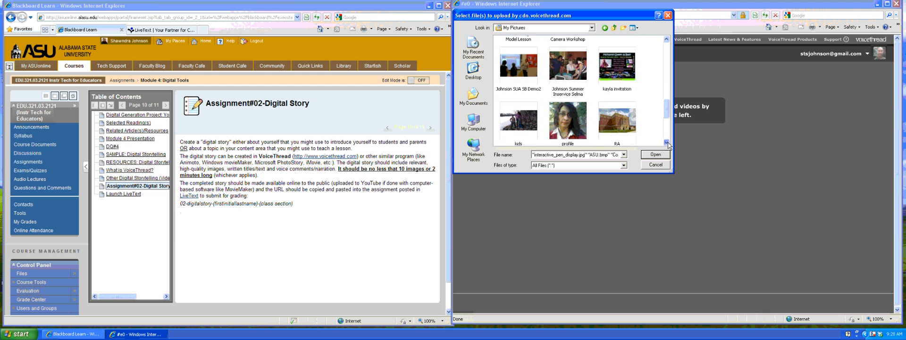
left_click(622, 81, "ctrl")
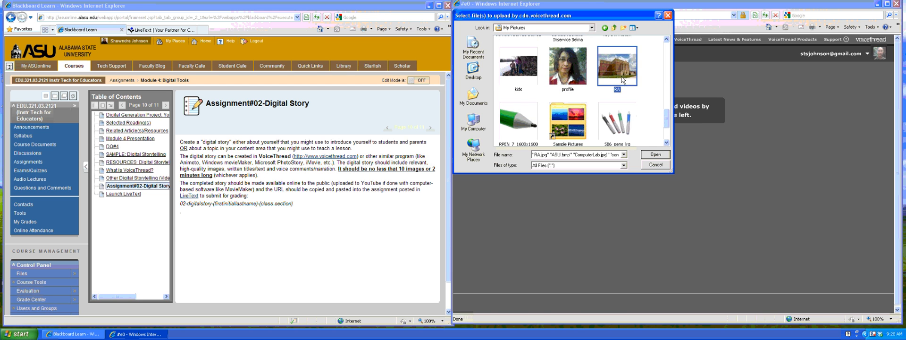
left_click(667, 142)
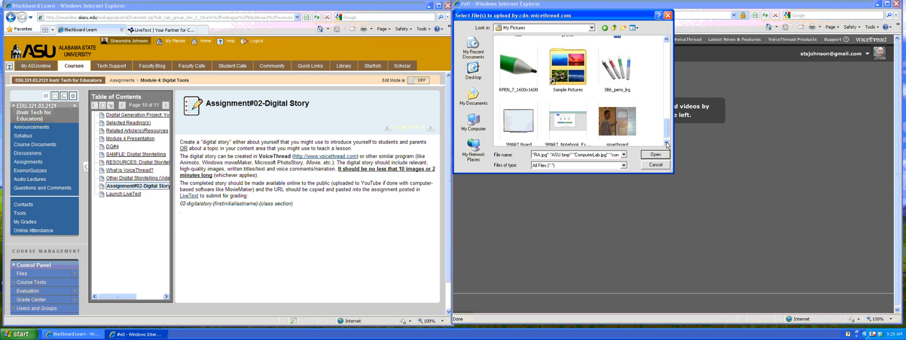
left_click(528, 124, "ctrl")
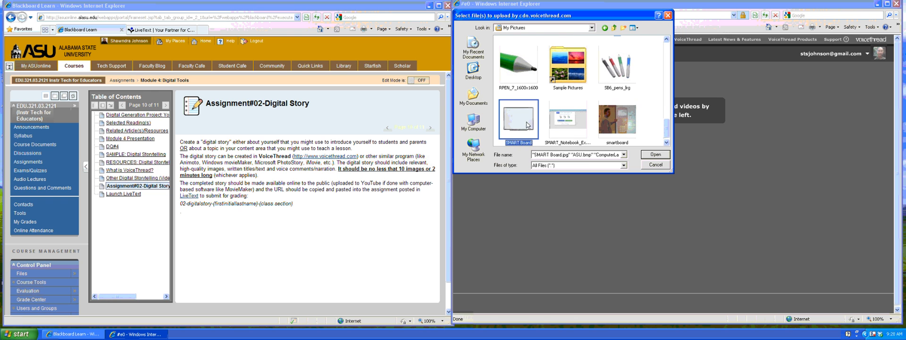
left_click(655, 155)
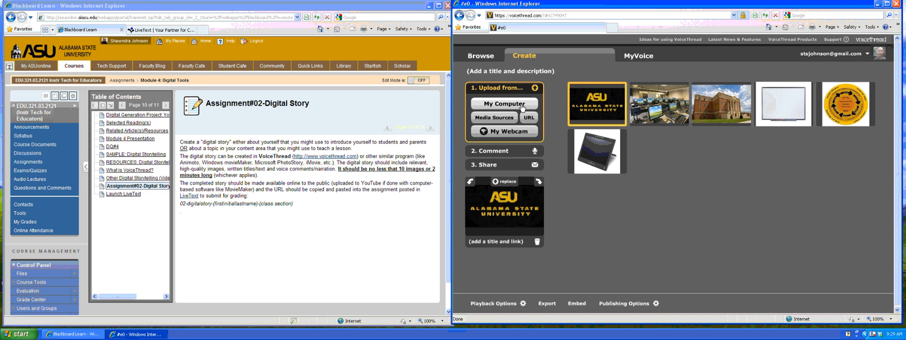
Look through the Media Sources list, viewing the Facebook and New York Public Library options.
left_click(501, 121)
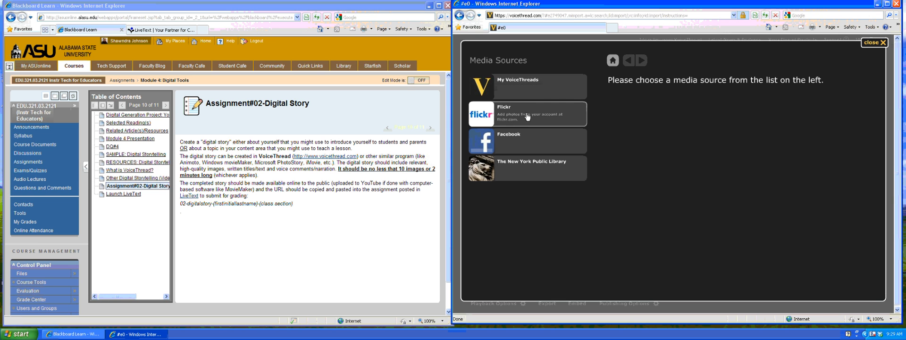
left_click(532, 143)
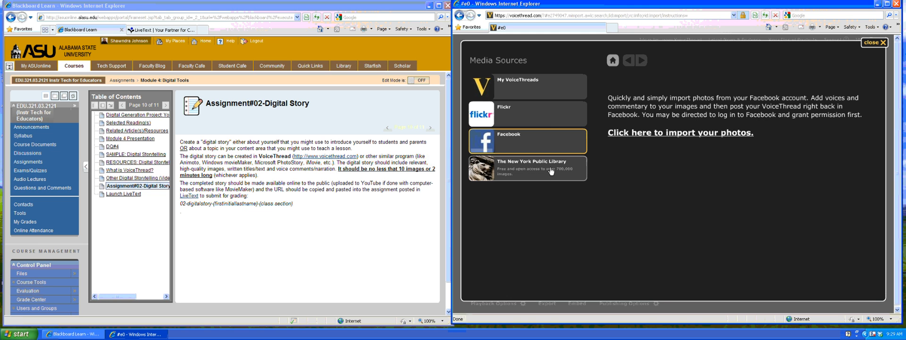
left_click(551, 171)
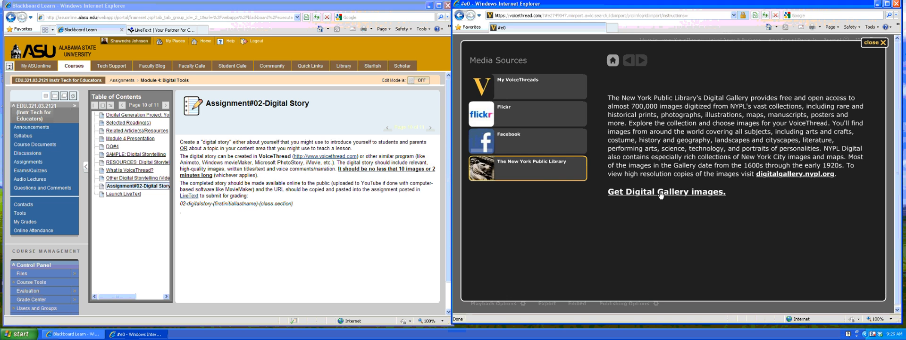
Search the NYPL digital gallery for 'comp', which returns no results.
left_click(660, 193)
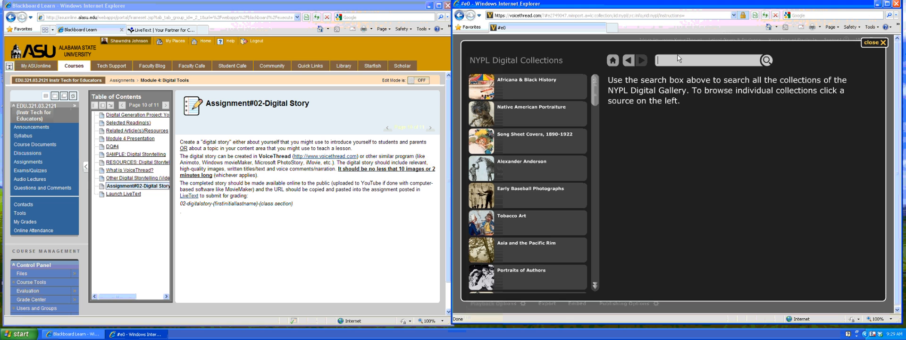
type("computers")
key("Return")
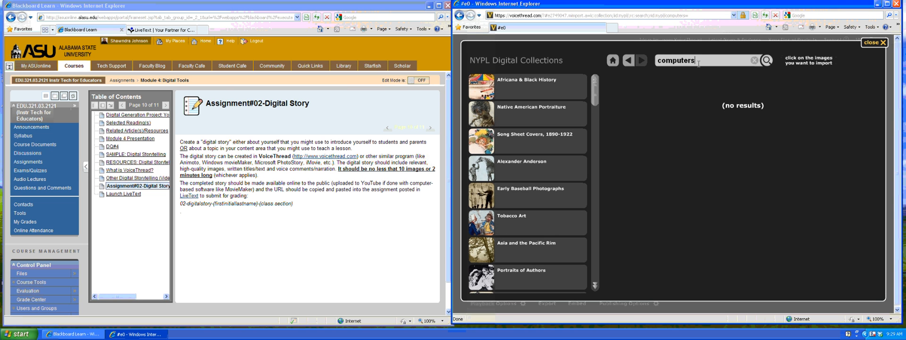
key("Return")
mouse_move(593, 93)
left_mouse_down()
mouse_move(590, 182)
mouse_move(591, 100)
left_mouse_up()
Close the NYPL panel, bring up the empty add-by-URL prompt, and open a new browser tab.
left_click(874, 43)
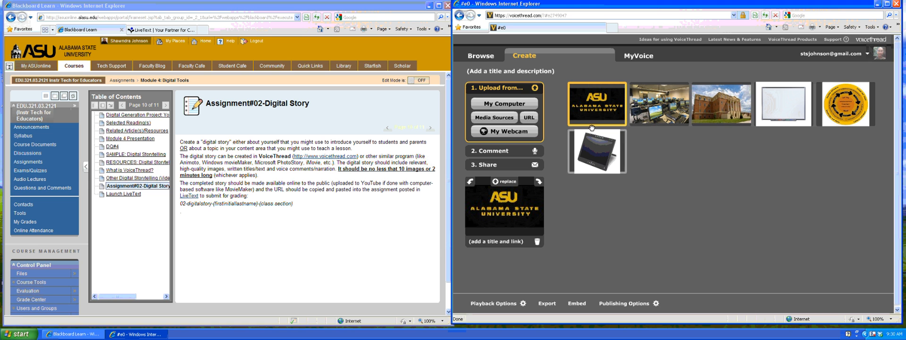
left_click(528, 118)
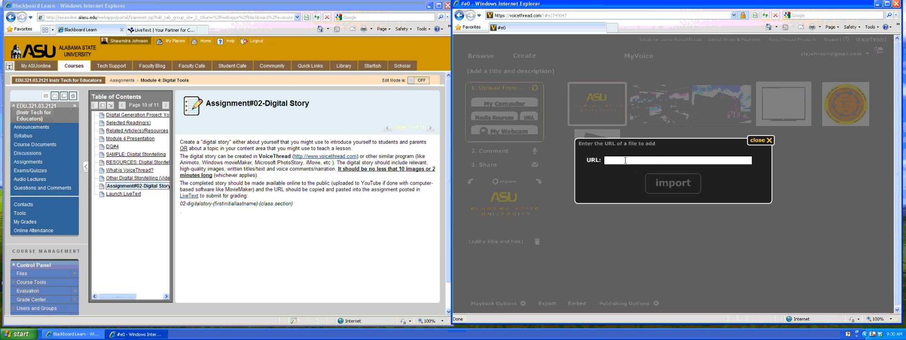
left_click(668, 161)
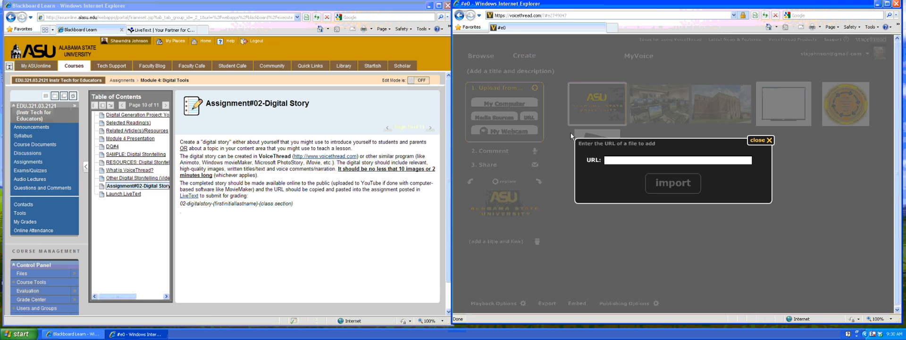
left_click(202, 30)
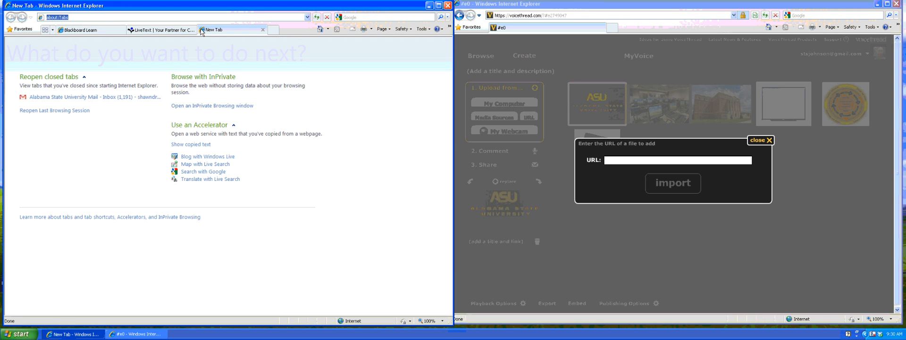
type("www.g")
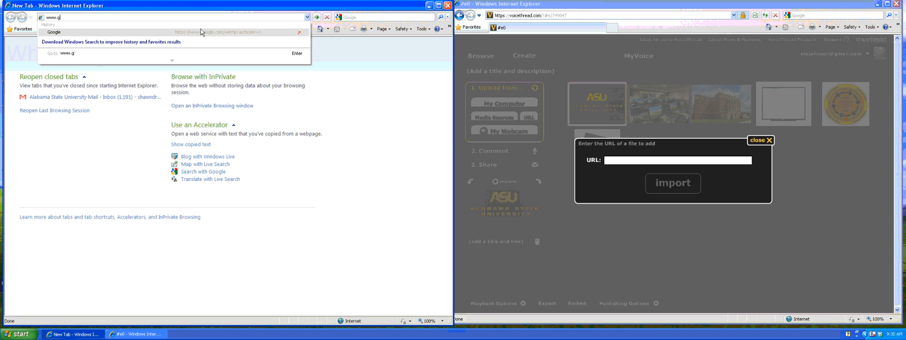
type("oogle.co")
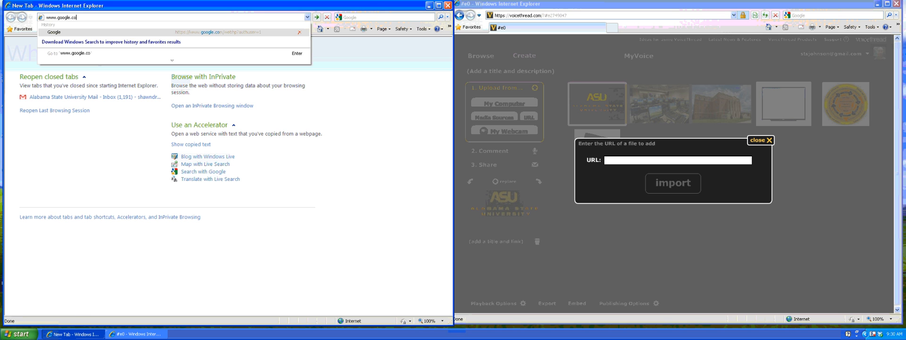
type("m")
key("Return")
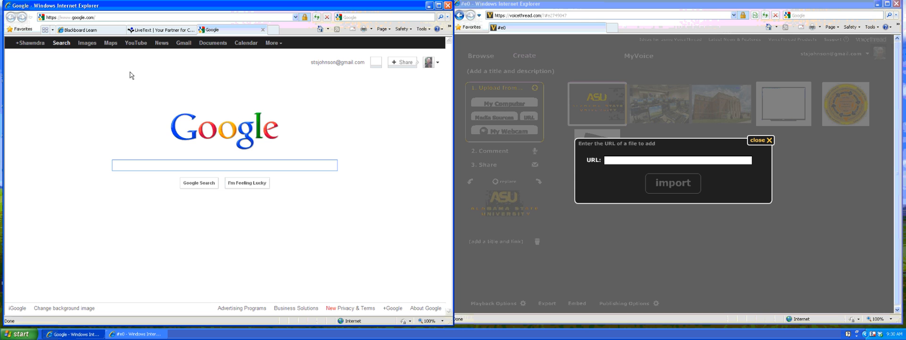
left_click(88, 45)
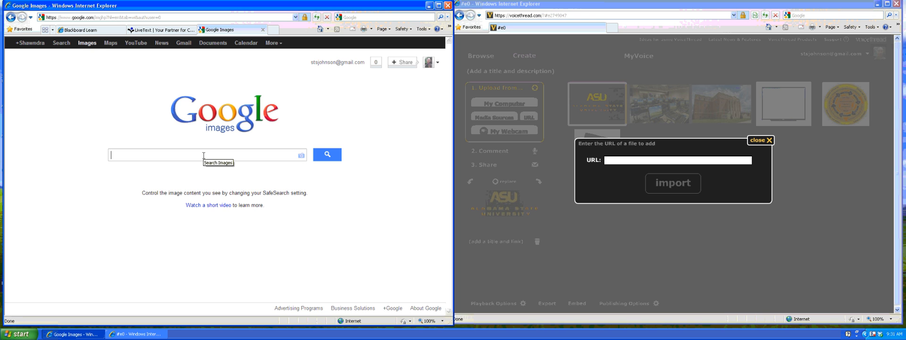
type("clas")
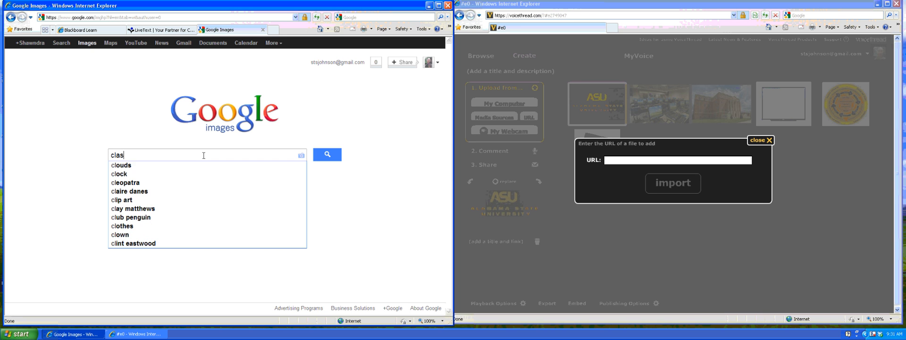
type("sroom")
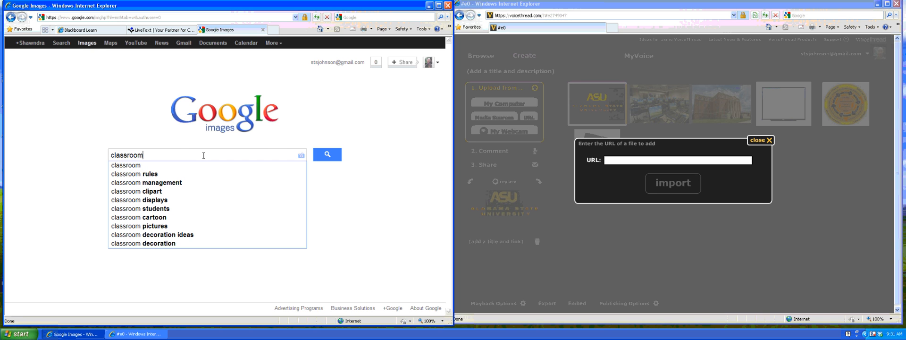
left_click(330, 156)
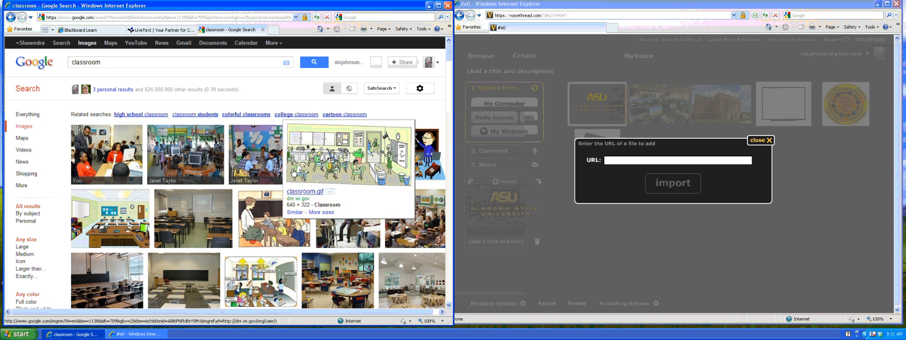
Open the result page for the empty-classroom photo classroom.jpg.
mouse_move(254, 195)
mouse_move(216, 205)
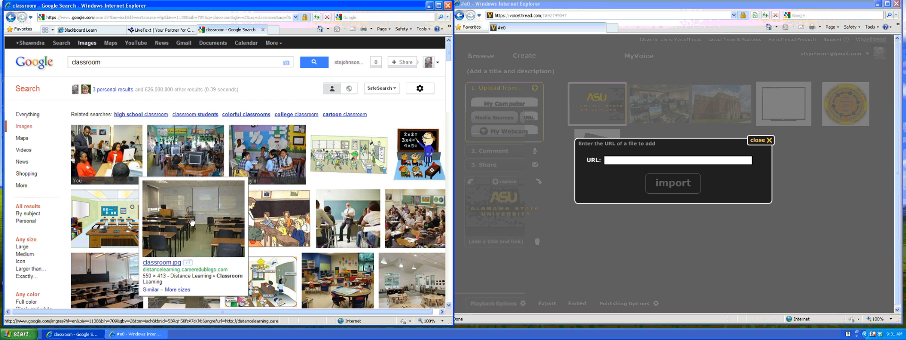
left_click(191, 221)
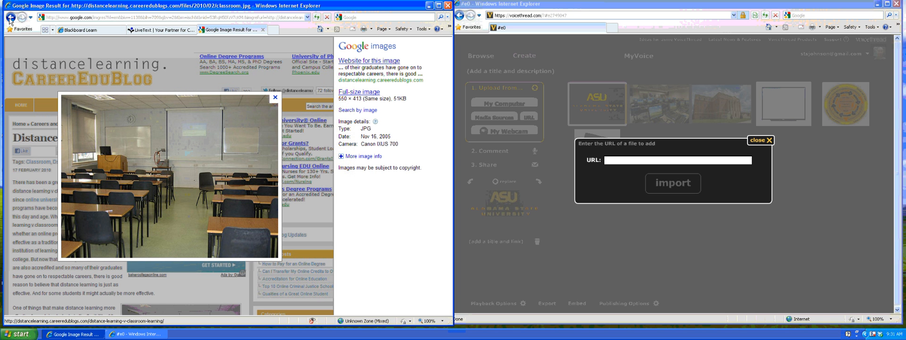
Return to the classroom results and open the full-size 'Classroom Right 2.jpg' photo.
left_click(9, 19)
left_click(11, 18)
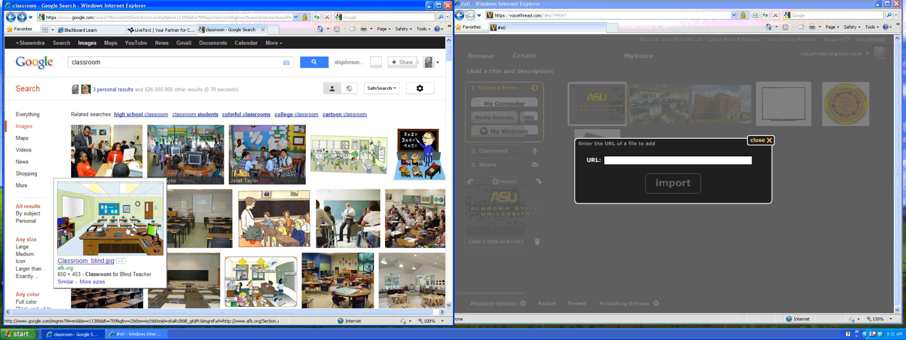
scroll(194, 238, "down", 2)
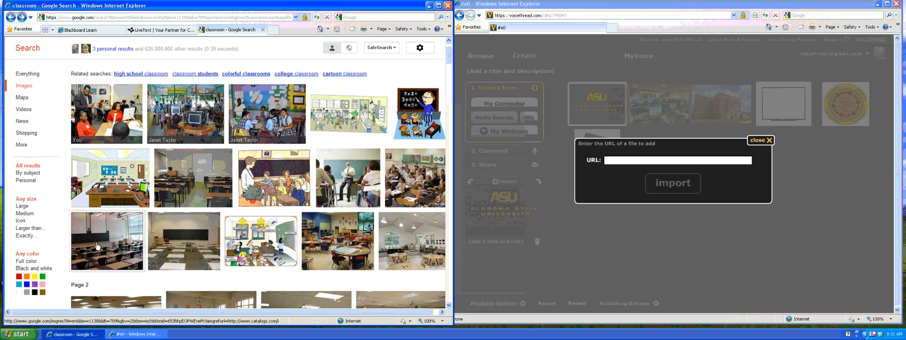
mouse_move(100, 244)
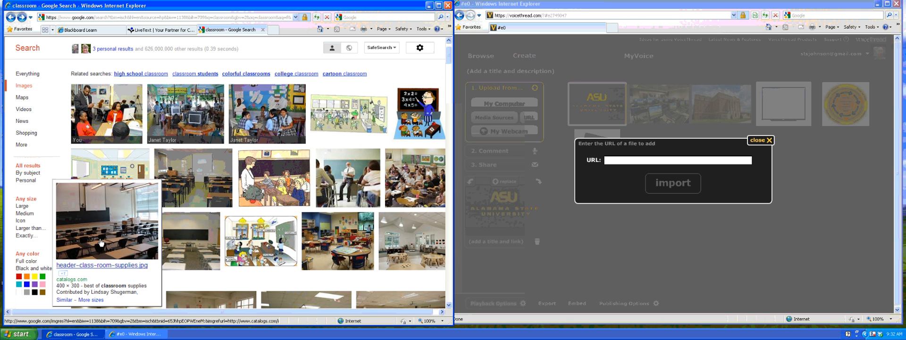
scroll(149, 231, "down", 4)
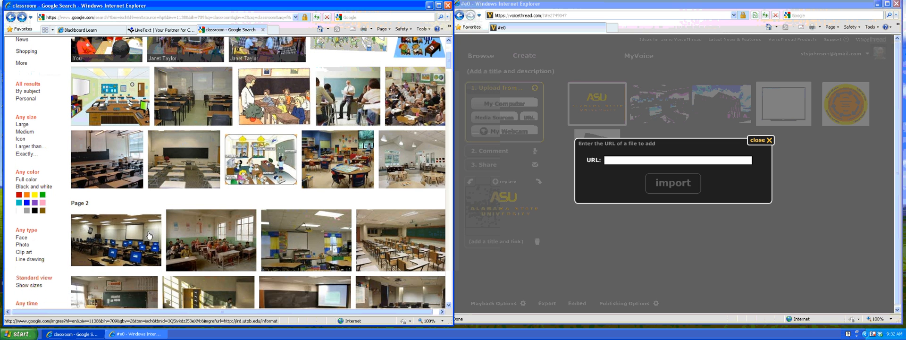
left_click(117, 237)
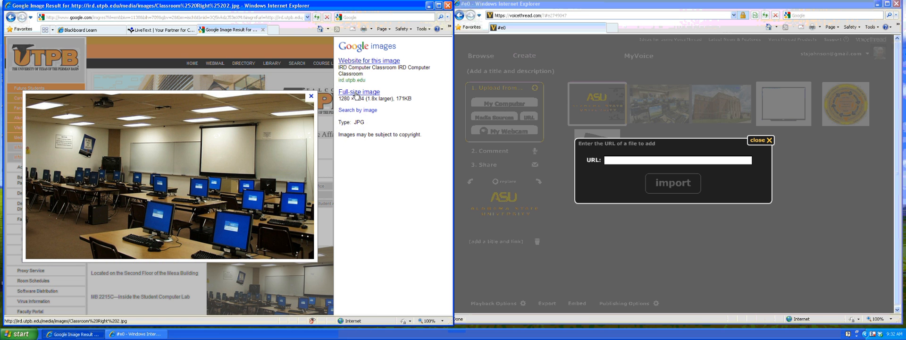
left_click(357, 93)
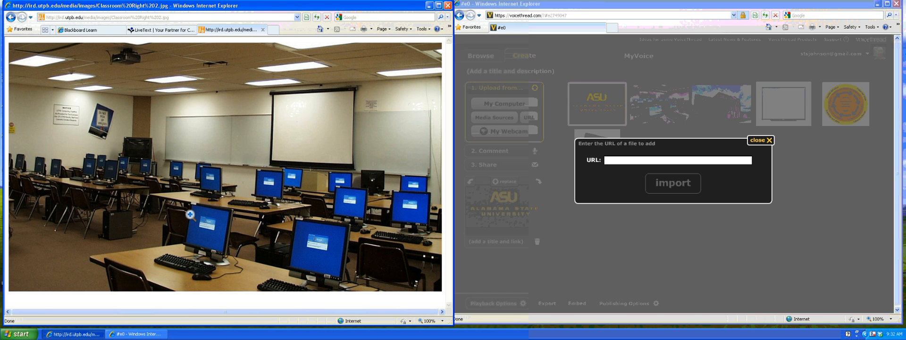
Copy the full-size classroom photo's web address from the IE address bar.
left_click(176, 19)
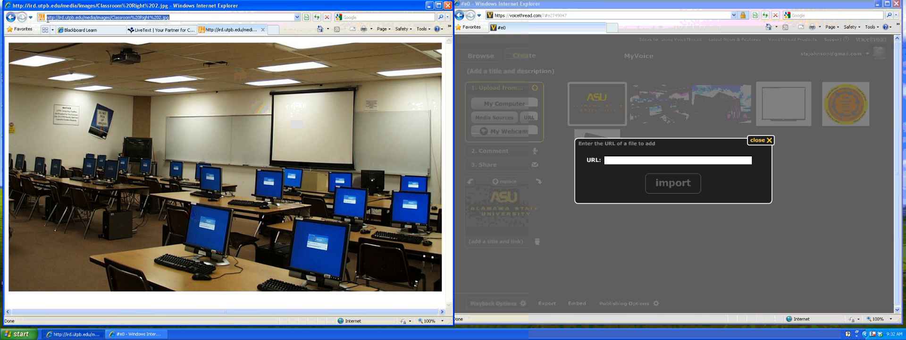
left_click(175, 19)
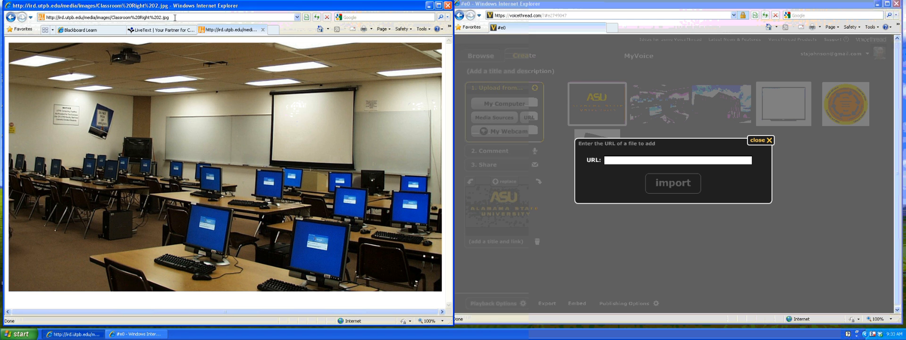
left_click_drag(174, 18, 39, 19)
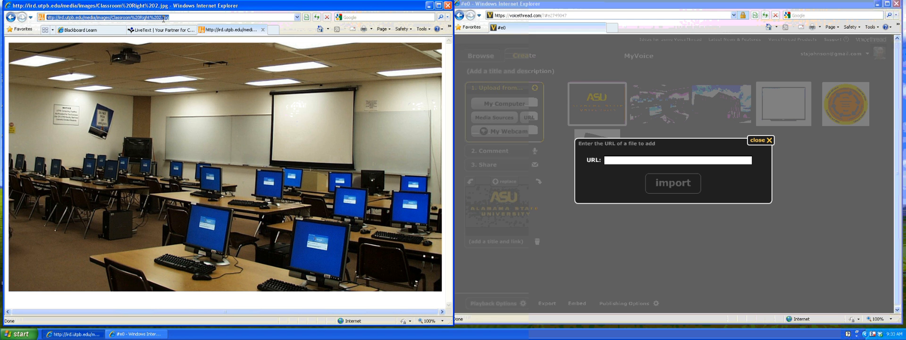
right_click(142, 19)
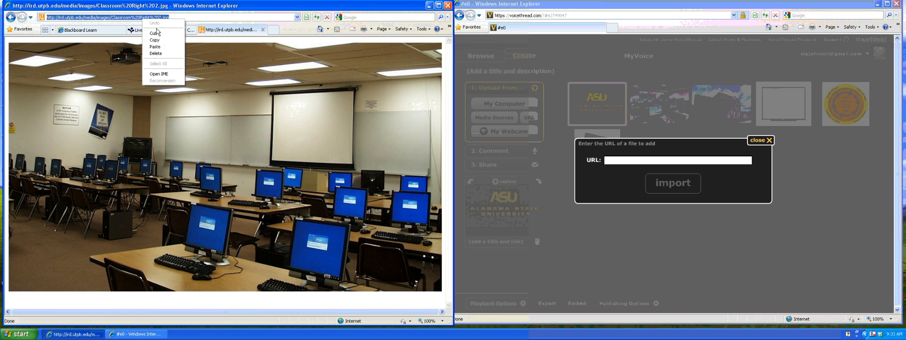
left_click(158, 41)
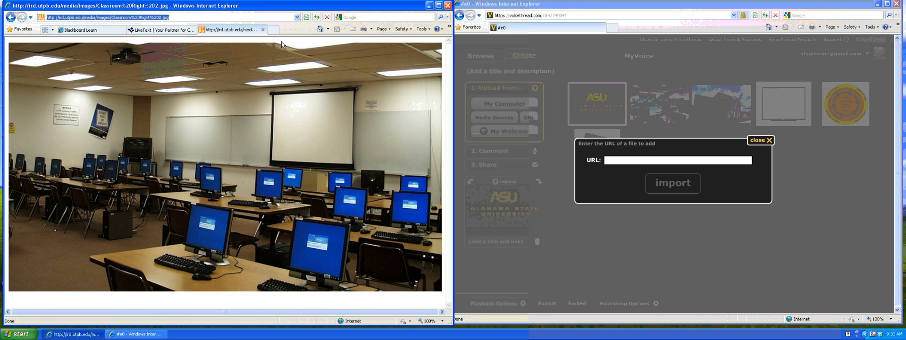
Paste that address into VoiceThread's import URL field.
left_click(624, 161)
right_click(624, 160)
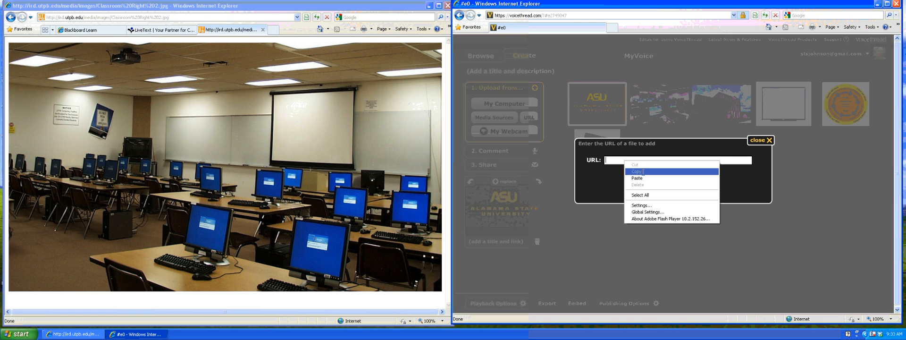
left_click(643, 177)
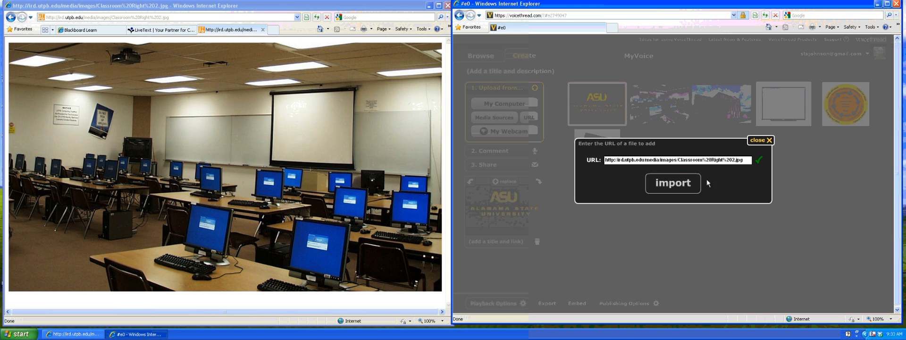
Import the classroom photo as a slide and return the search window to the classroom results.
left_click(671, 185)
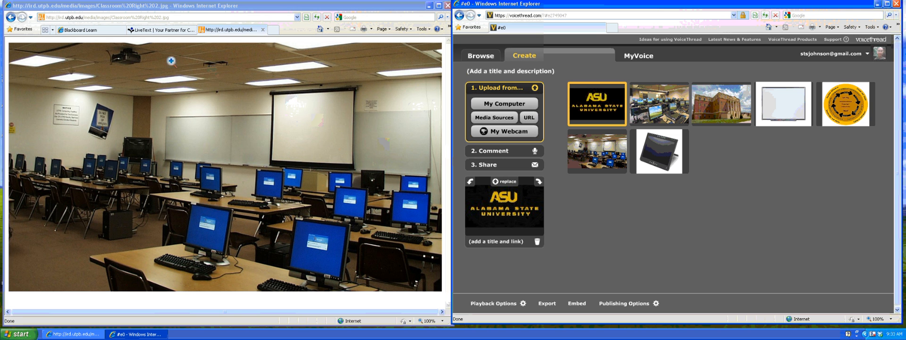
left_click(12, 21)
left_click(11, 18)
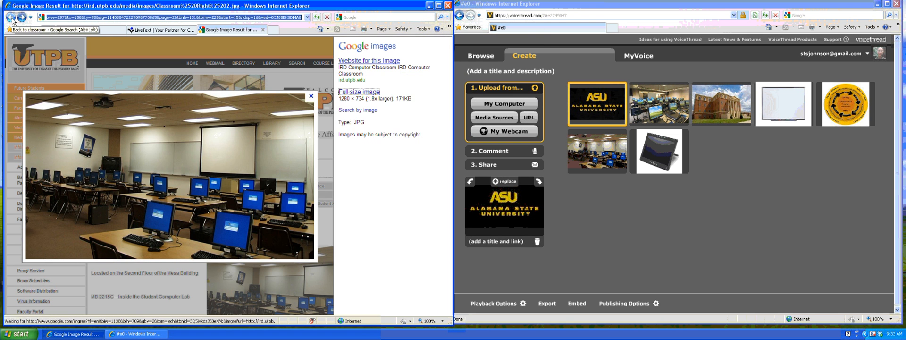
left_click(11, 18)
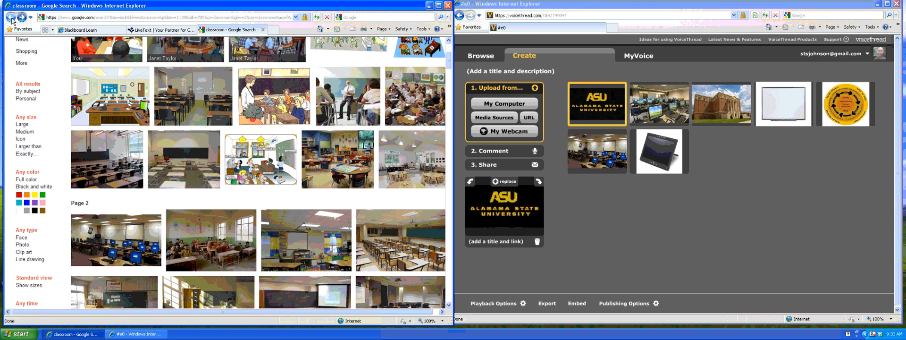
left_click(12, 20)
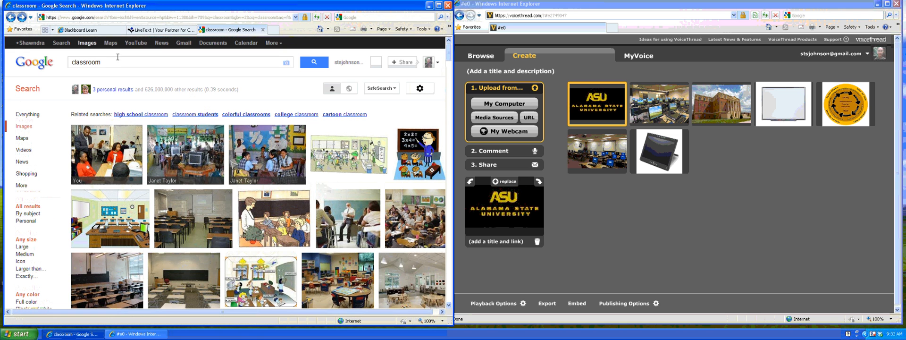
left_click_drag(107, 62, 75, 62)
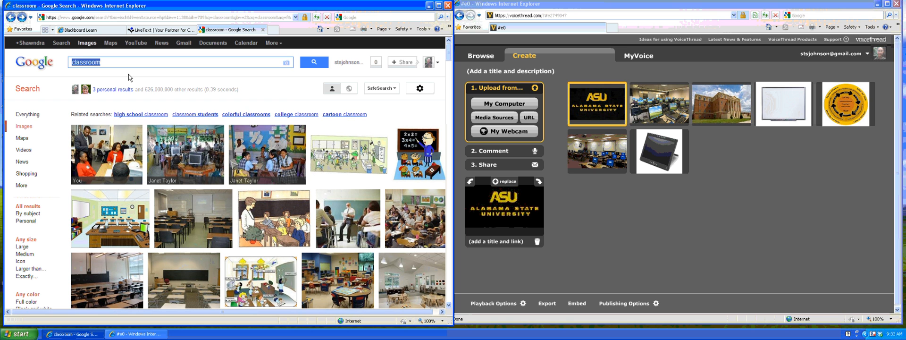
Search Google Images for 'smartboard' and preview the multimedia icons result.
type("smartboard")
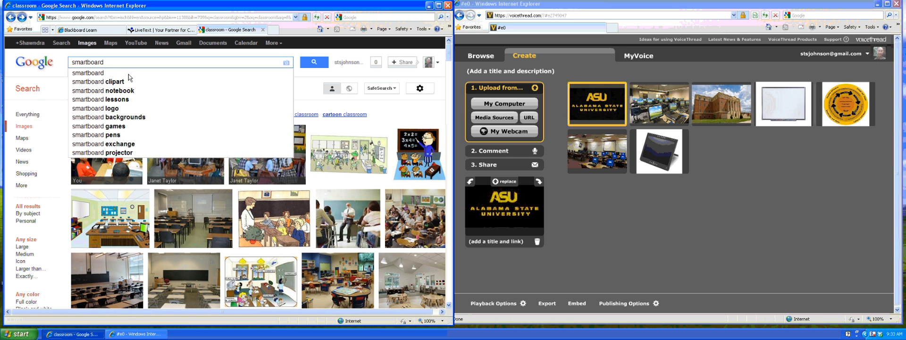
key("Return")
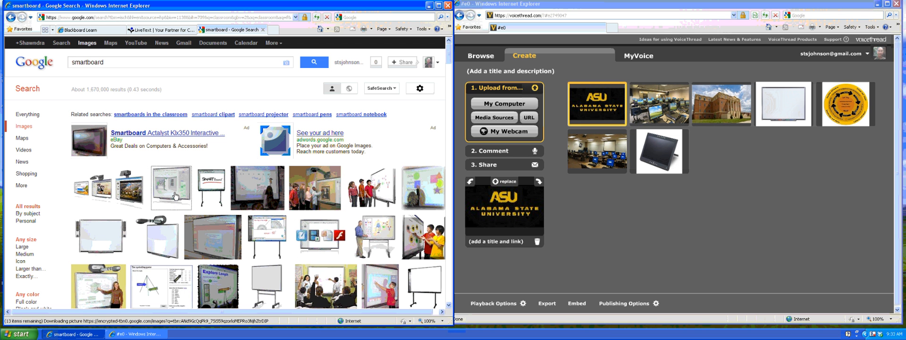
scroll(174, 196, "down", 2)
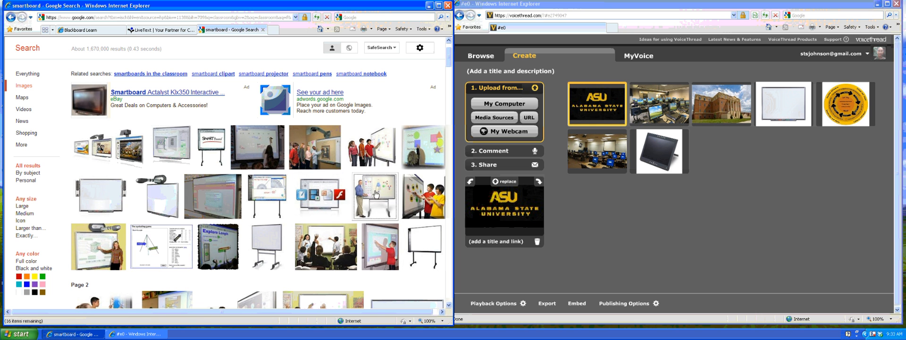
mouse_move(373, 198)
mouse_move(319, 198)
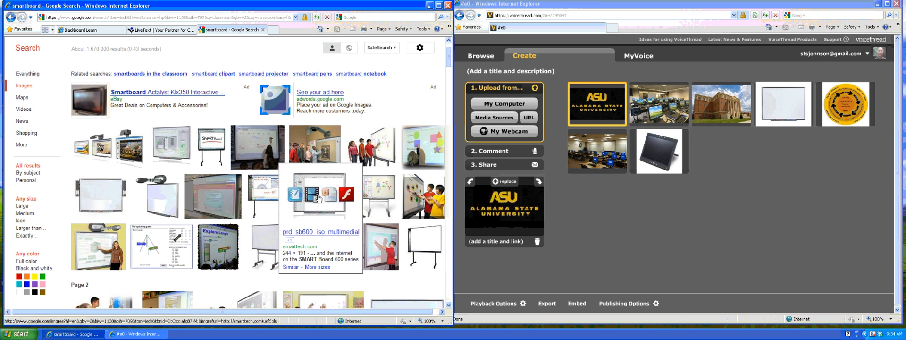
left_click(319, 198)
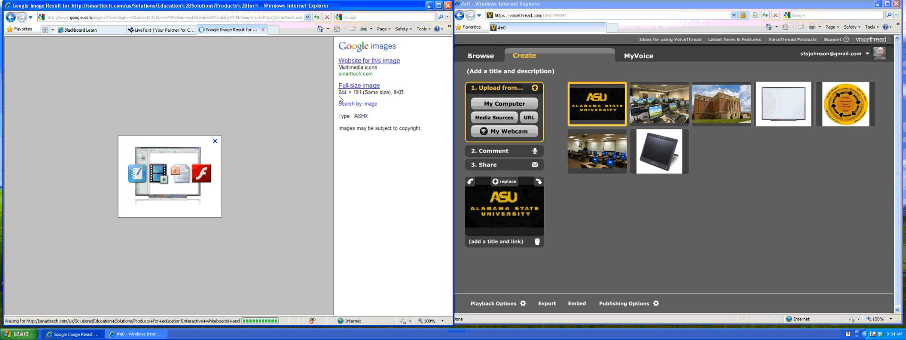
left_click(11, 18)
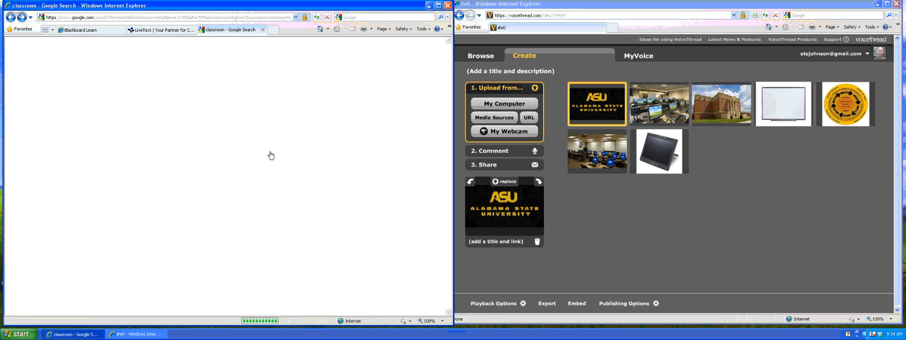
Open the result page for the smartboardclass.jpg classroom photo.
mouse_move(373, 200)
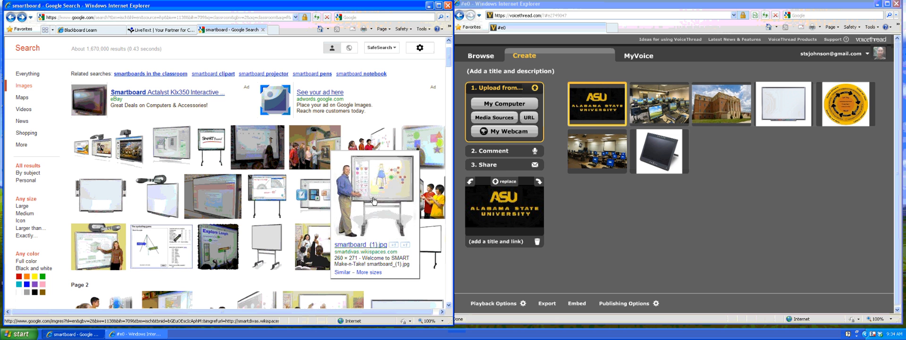
mouse_move(313, 247)
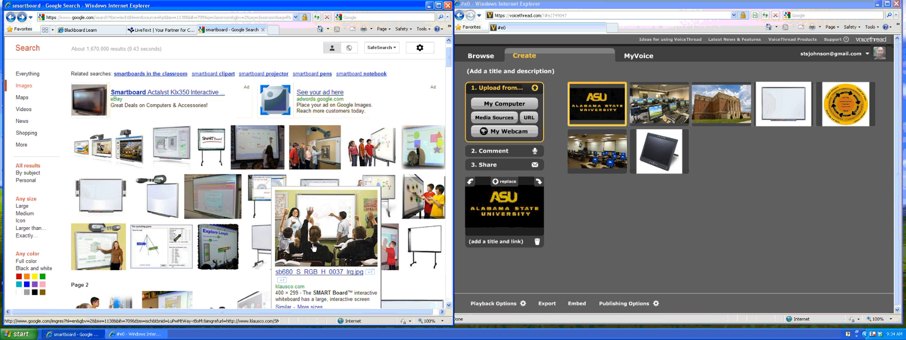
scroll(86, 151, "down", 5)
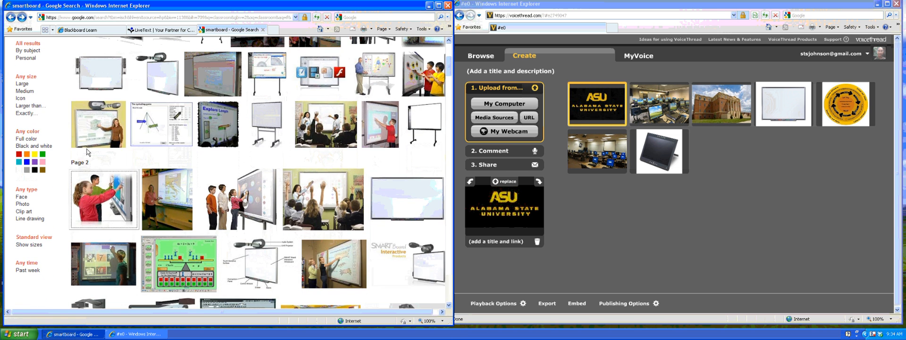
mouse_move(91, 135)
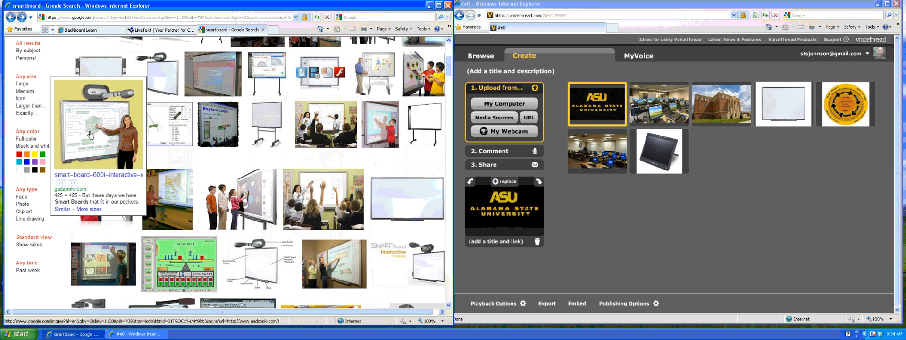
mouse_move(228, 199)
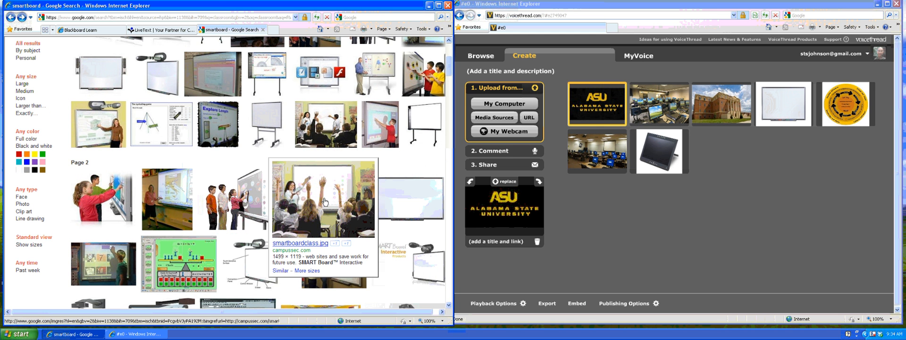
left_click(325, 202)
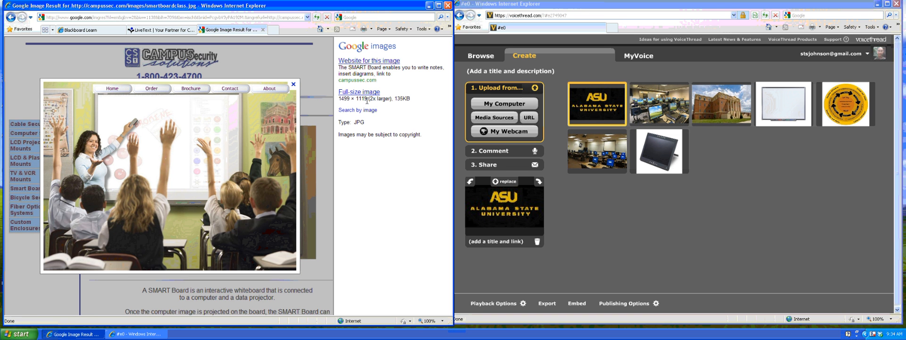
Open the full-size SMART Board classroom photo and copy its web address.
left_click(359, 92)
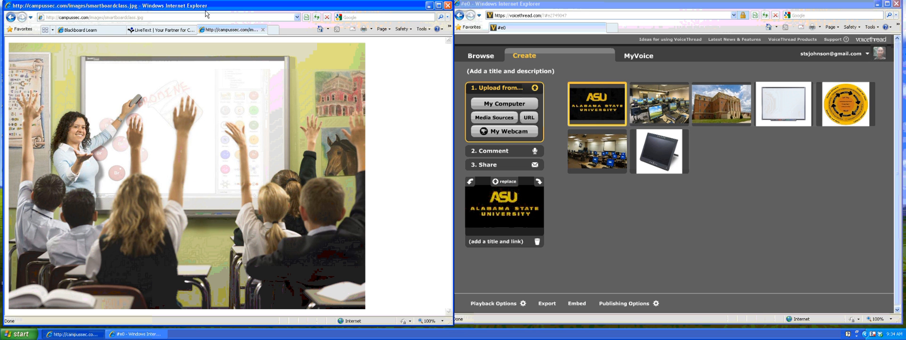
left_click(149, 19)
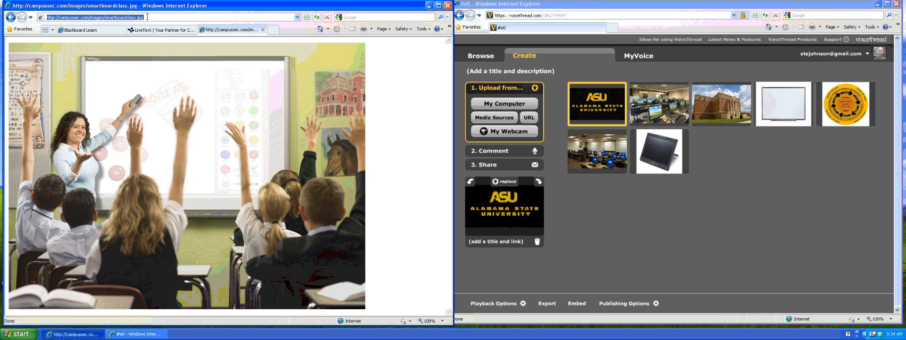
right_click(147, 17)
left_click(161, 38)
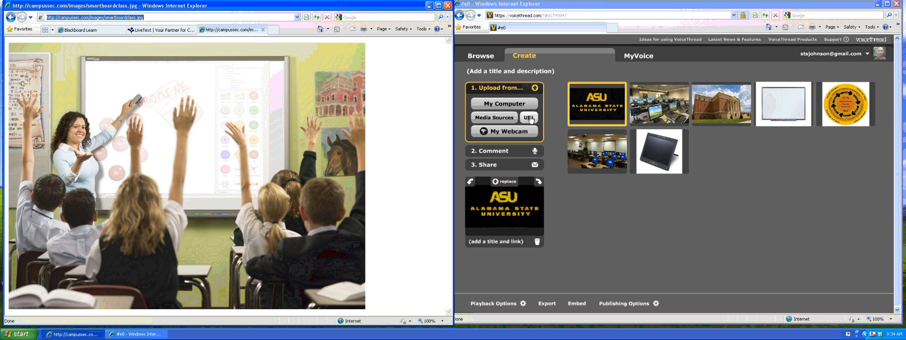
Import the photo into VoiceThread from the pasted URL, then close the image tab.
left_click(529, 118)
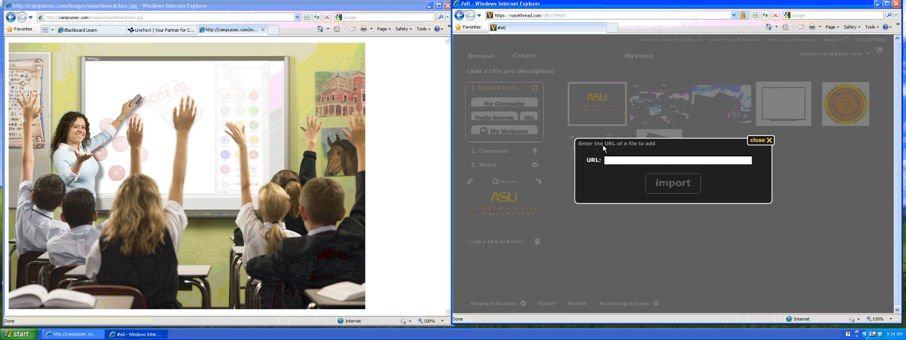
right_click(615, 159)
left_click(639, 178)
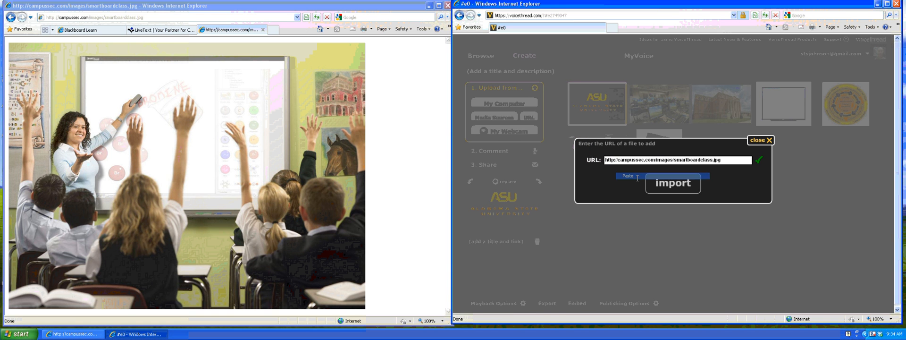
left_click(676, 185)
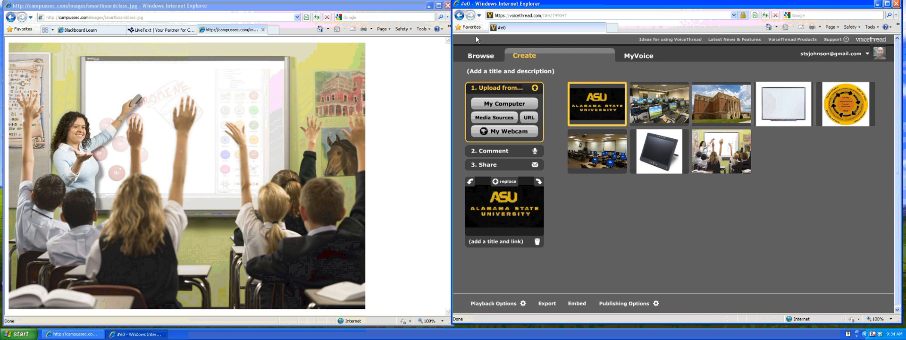
left_click(447, 5)
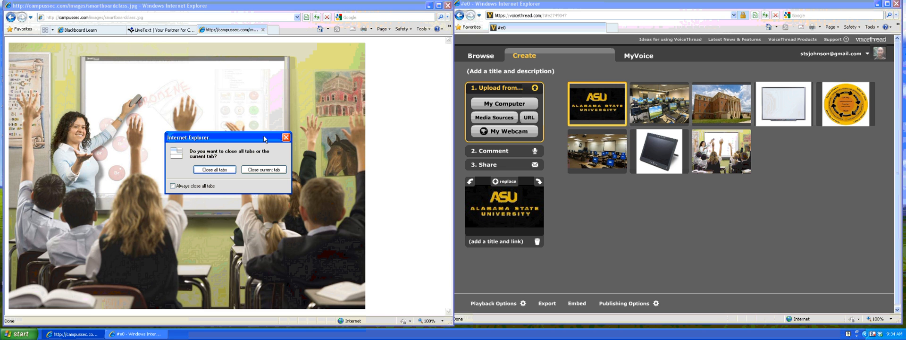
left_click(264, 169)
Switch back to the Blackboard Learn course page.
left_click(119, 31)
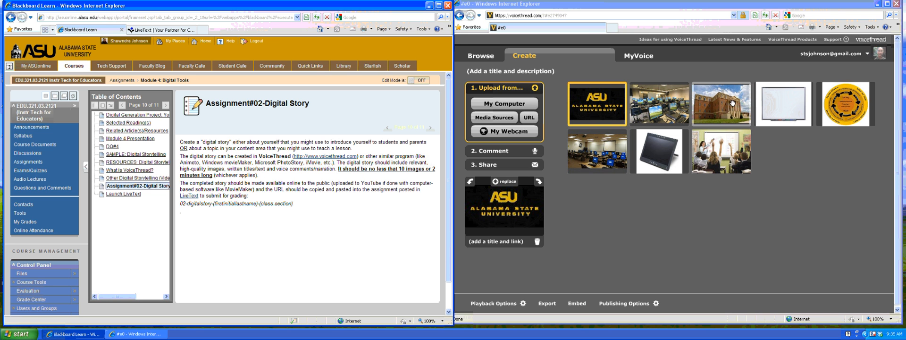
Move the building photo to slot 2, the circular diagram to slot 3, and the whiteboard into row two.
left_click_drag(730, 104, 659, 102)
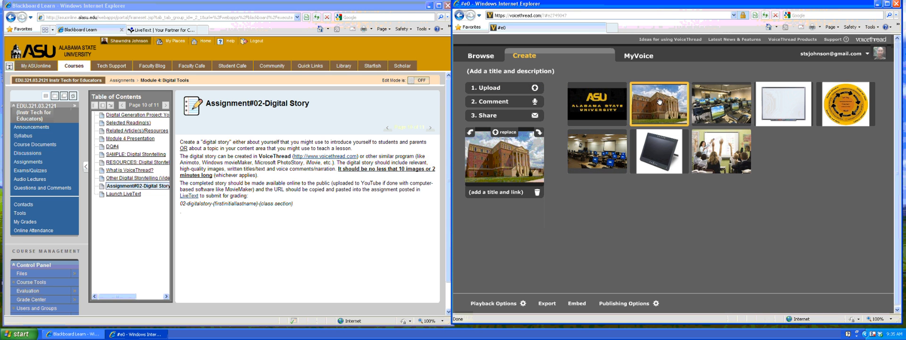
left_click(840, 102)
left_click_drag(840, 102, 726, 99)
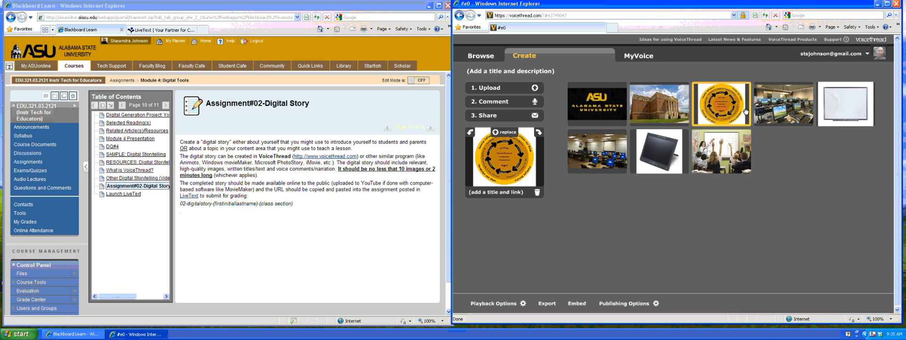
left_click(835, 112)
left_click_drag(835, 113, 659, 145)
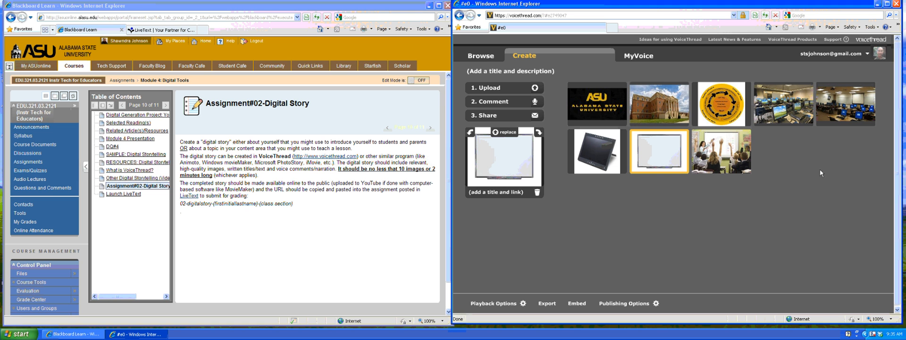
left_click(603, 109)
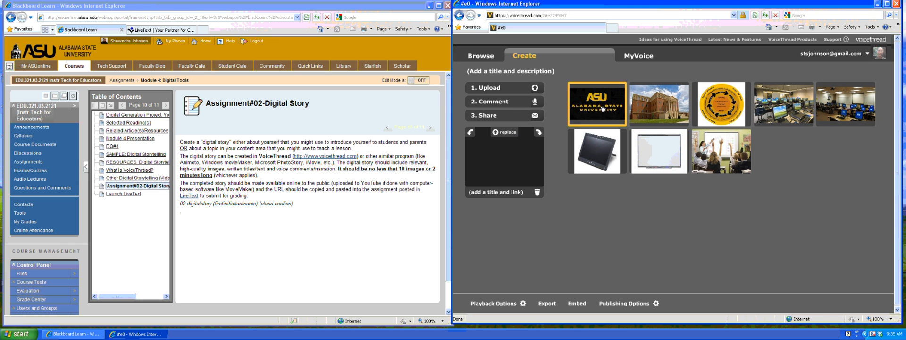
left_click(498, 193)
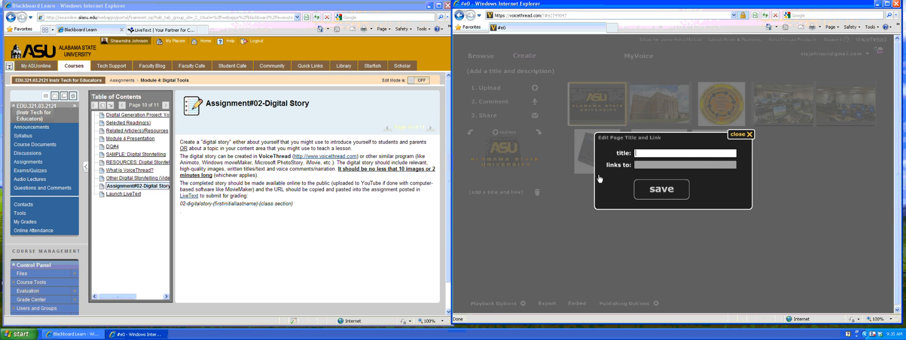
type("Welcome to ")
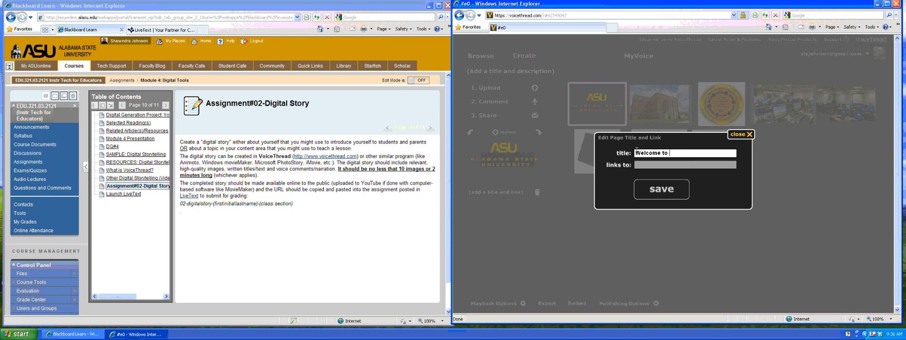
type("ASU!")
left_click(642, 165)
type("http:")
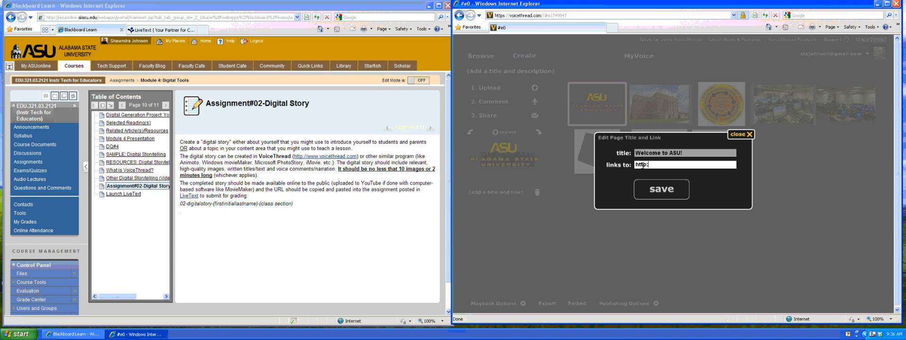
type("//www.alasu.edu")
left_click(665, 190)
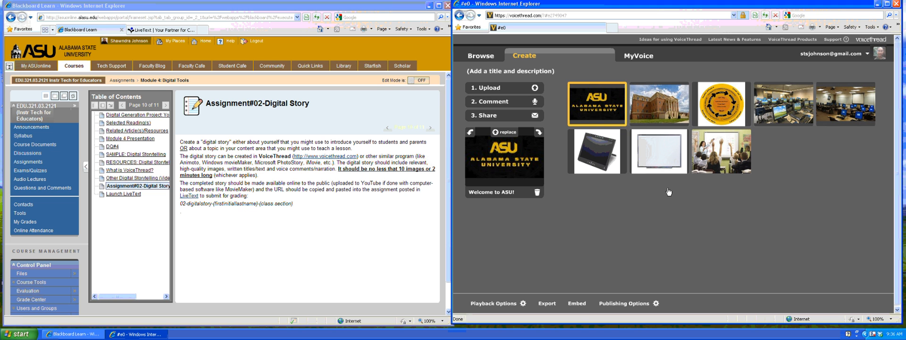
Title the campus building slide 'This is the College of Education' and save it.
left_click(660, 108)
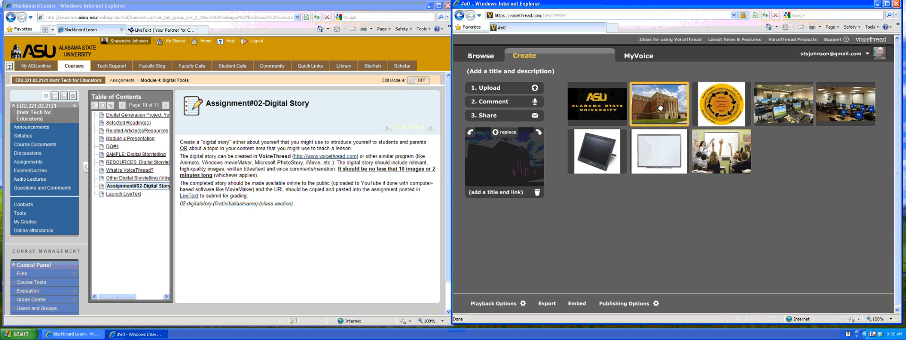
left_click(505, 193)
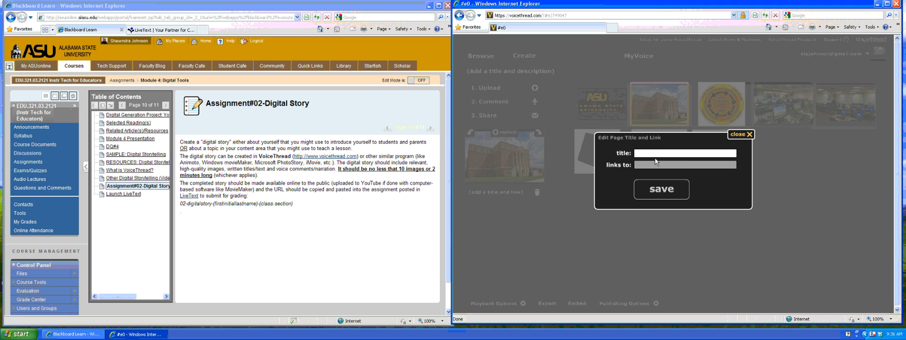
type("This is the College of Educat")
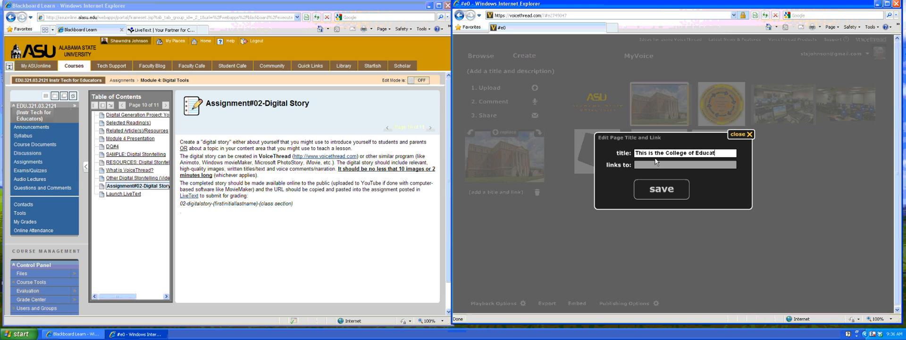
type("ion's")
key("BackSpace")
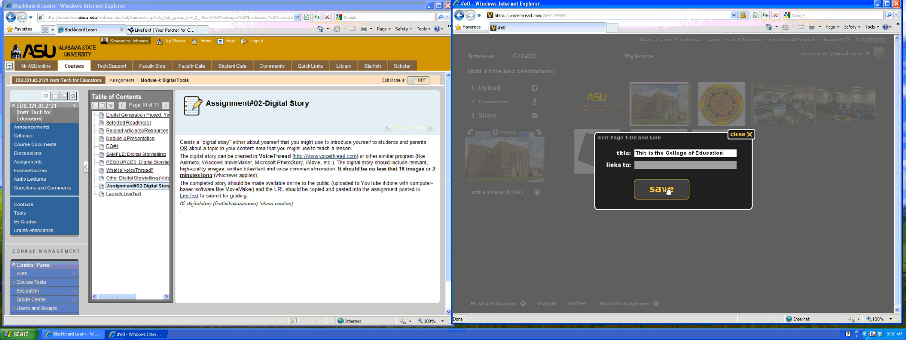
type(".")
left_click(667, 190)
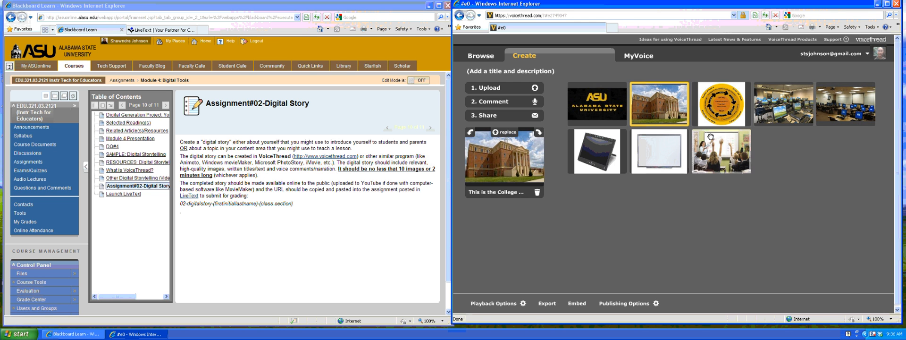
Title the circular diagram slide 'This is the COE Conceptual Framework' and save it.
left_click(715, 111)
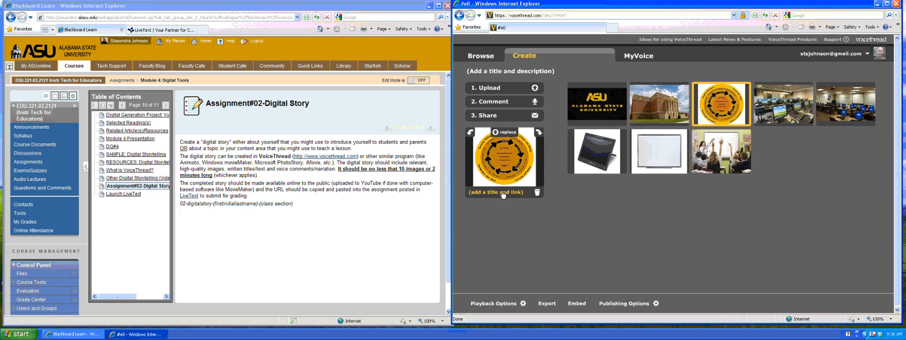
left_click(503, 192)
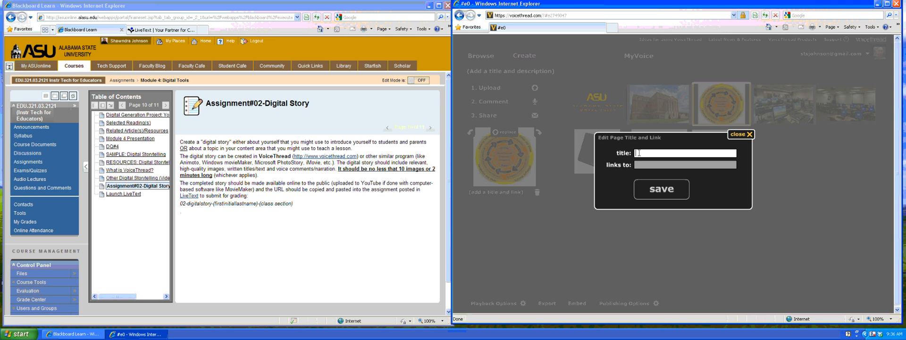
type("This is the")
type(" COE ")
type("C")
type("onceptual")
type(" Framework")
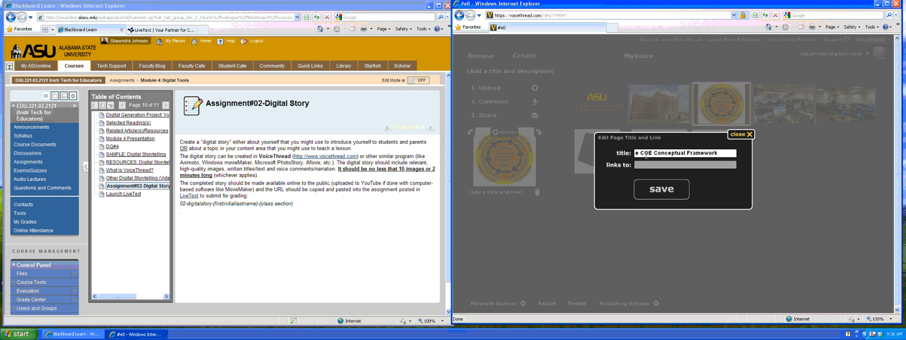
left_click(661, 191)
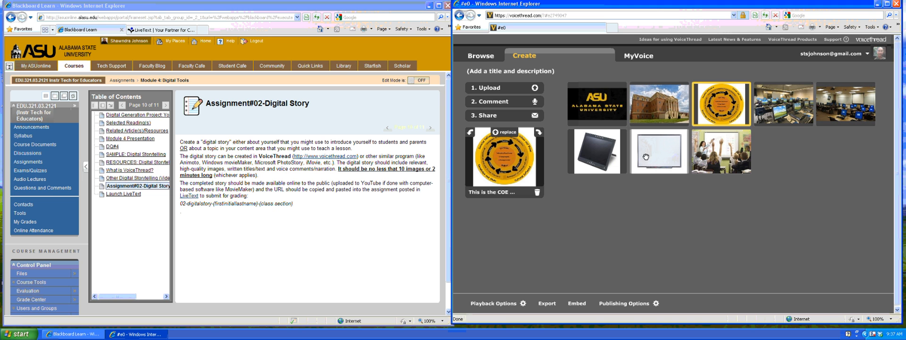
Open the Welcome to ASU! slide in Comment view, pause playback, and show the comment options.
left_click(587, 104)
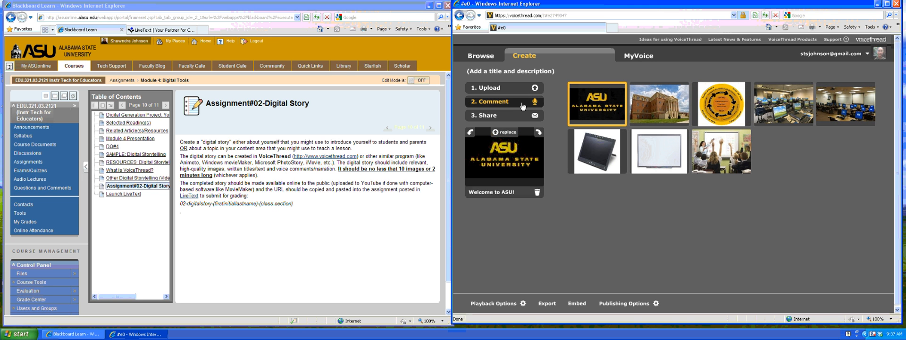
left_click(522, 106)
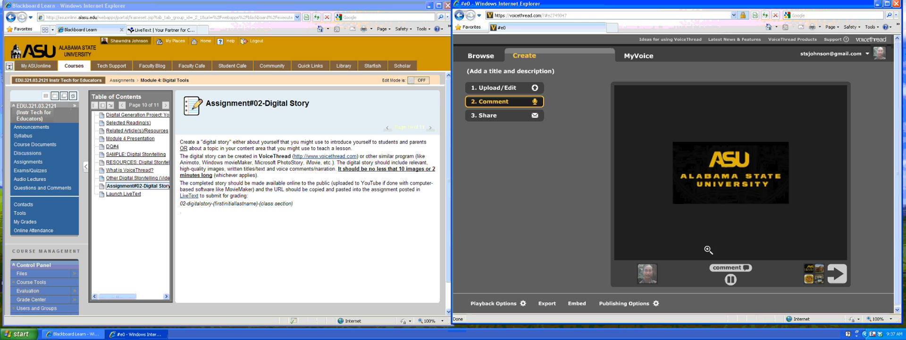
left_click(736, 281)
left_click(732, 267)
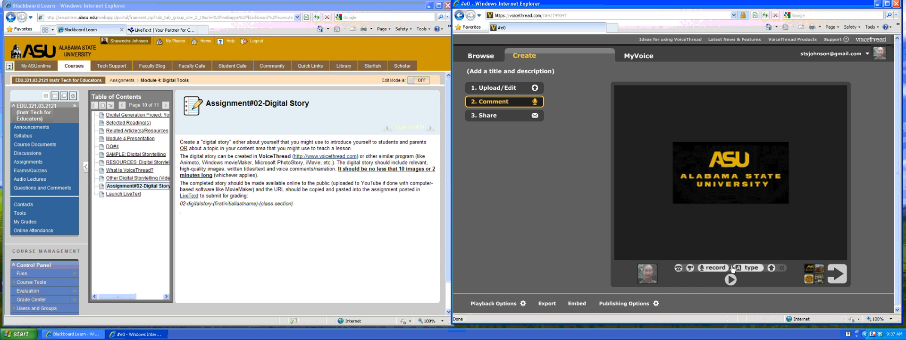
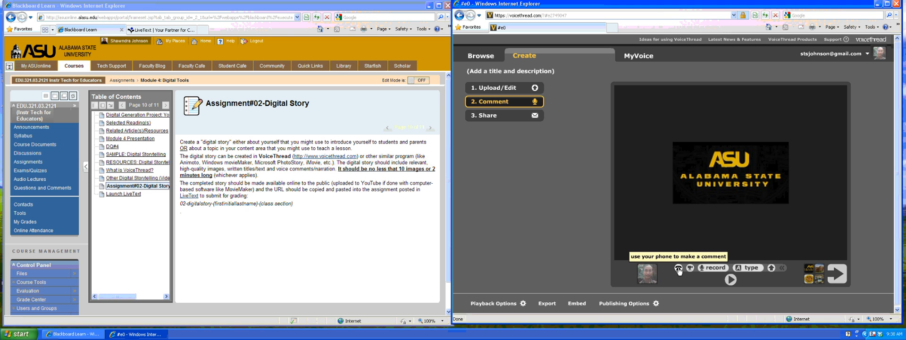
Start a phone-call comment, enter a phone number, then close the dialog without calling.
left_click(678, 269)
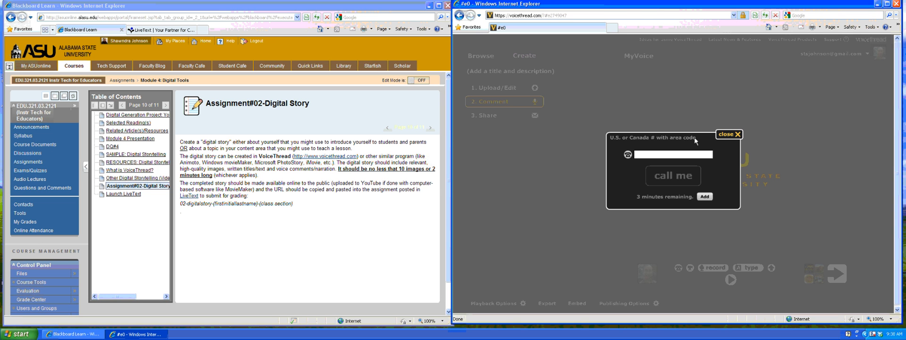
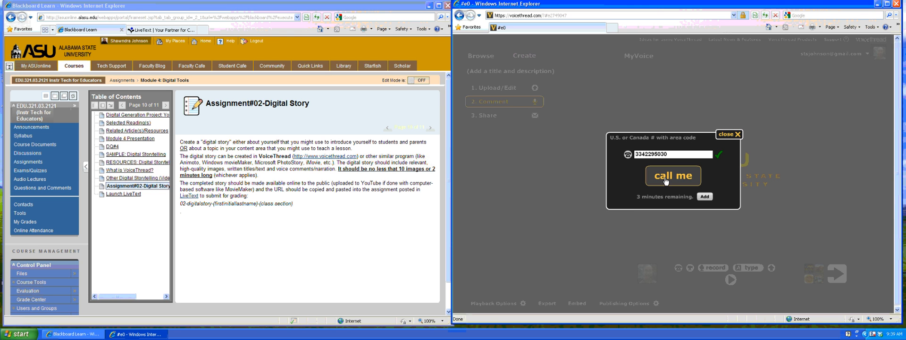
left_click(730, 135)
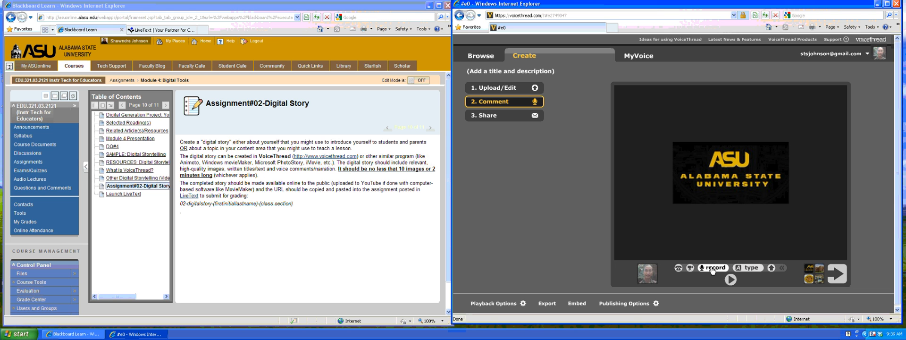
Record a spoken comment on the ASU logo slide, allowing microphone access, and save it.
left_click(712, 268)
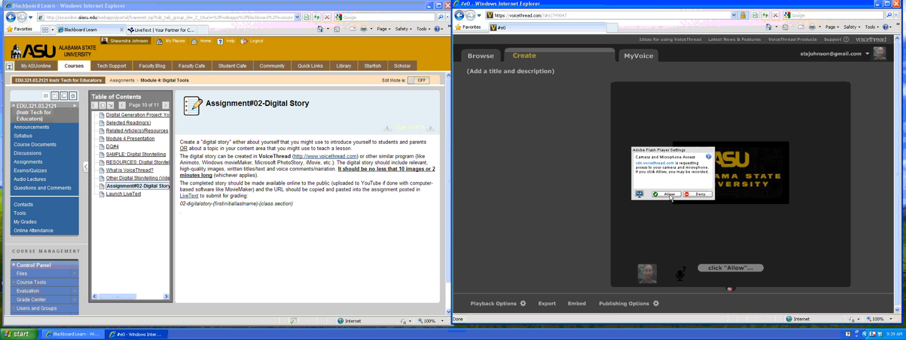
left_click(670, 194)
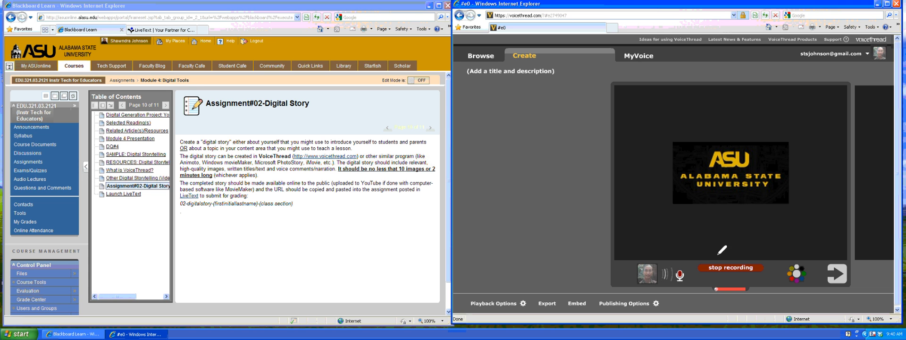
left_click(729, 269)
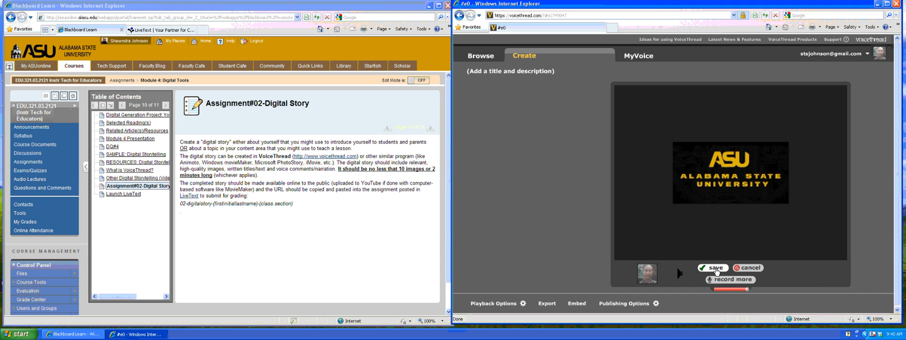
left_click(716, 267)
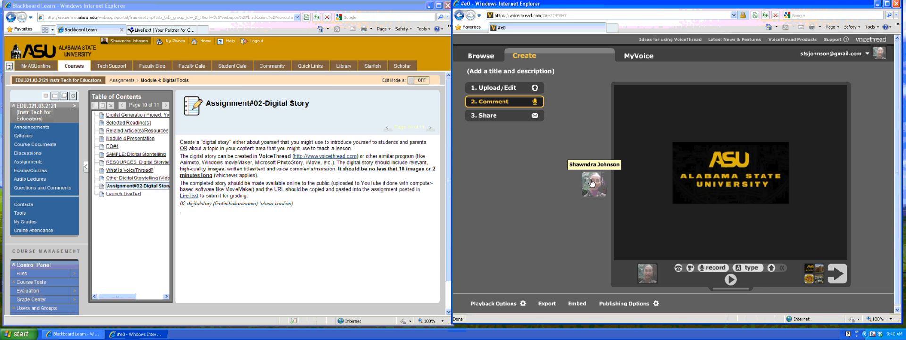
Type and save the comment 'It's a great time to be a Hornet!!!', fixing the 'Horbet' typo.
left_click(751, 267)
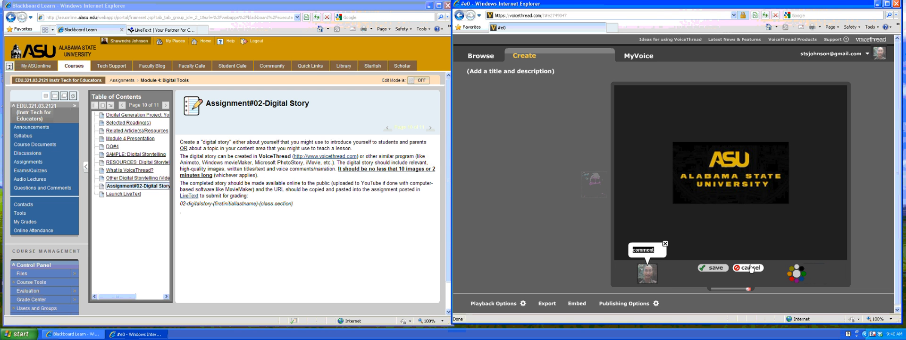
type("It's a great time to be a Horbet")
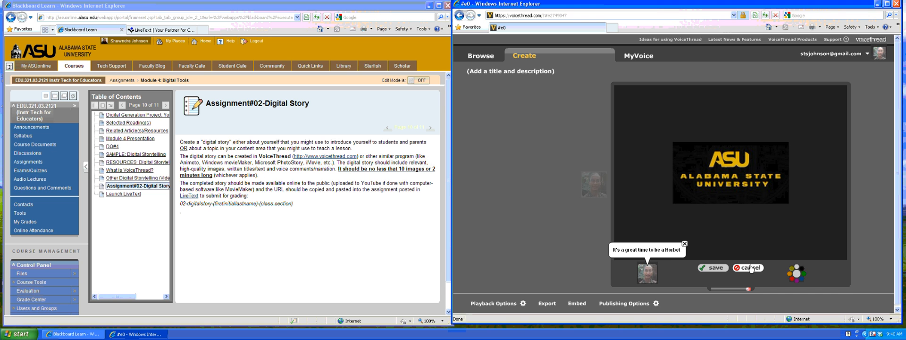
key("BackSpace")
key("BackSpace")
key("BackSpace")
type("net!!!")
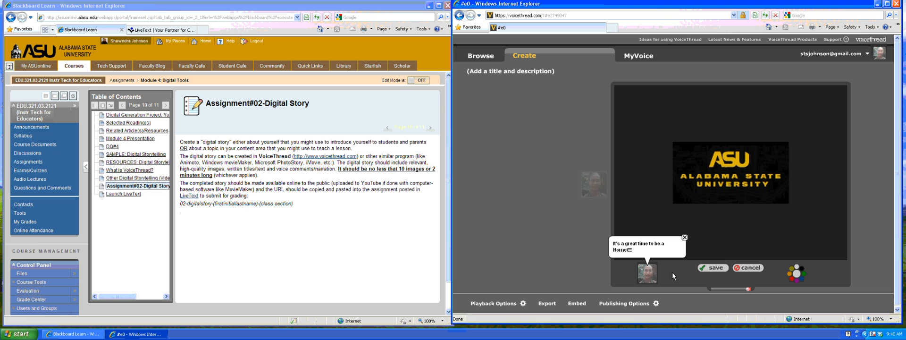
left_click(716, 268)
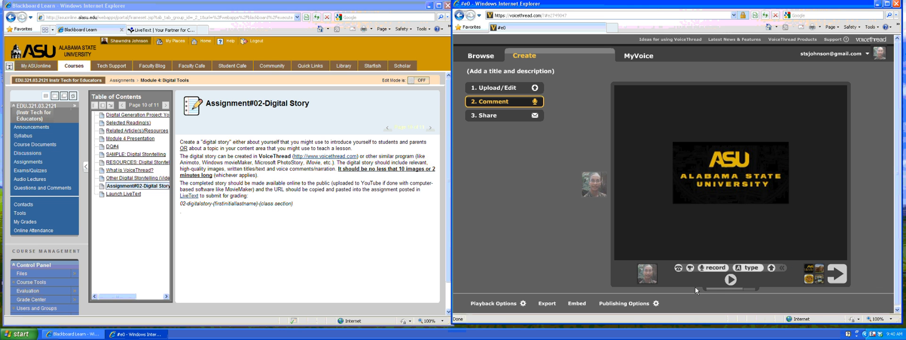
On the next slide, save the comment 'This is the Ralph Abernathy Hall - home to the College of Education'.
left_click(837, 276)
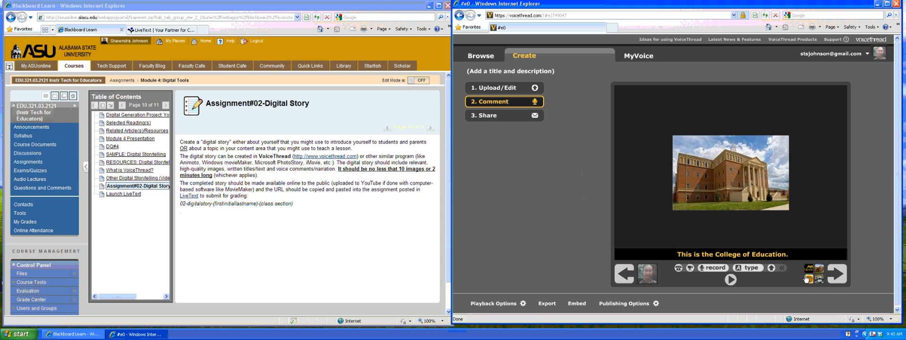
left_click(720, 273)
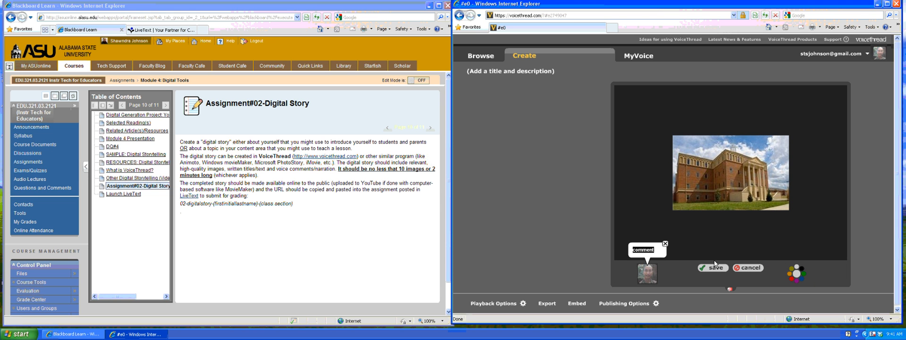
type("This is the Ralph Ab")
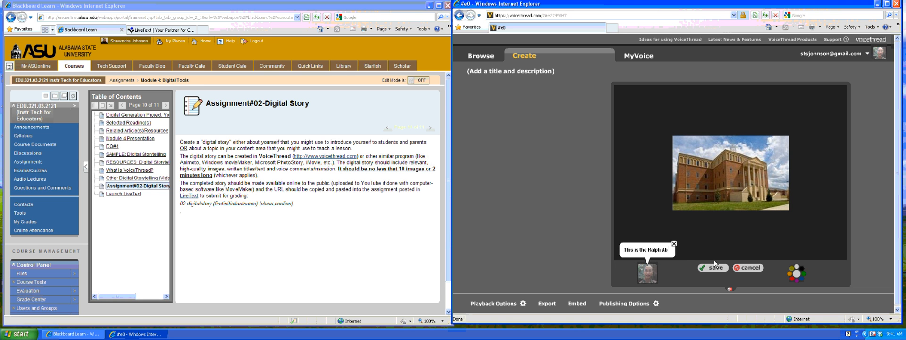
type("ernathy ")
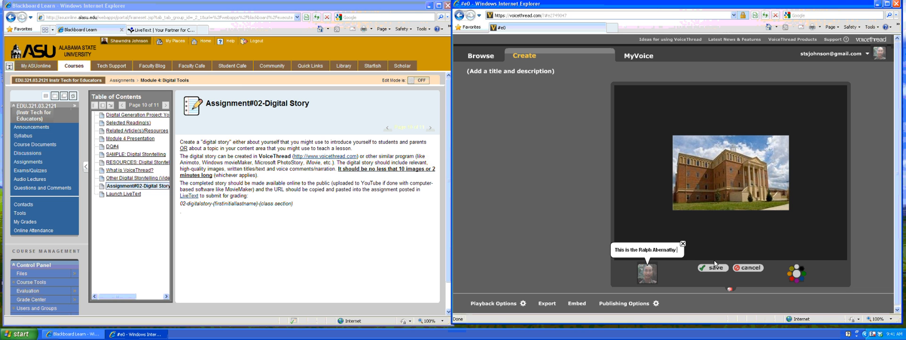
type("Hal")
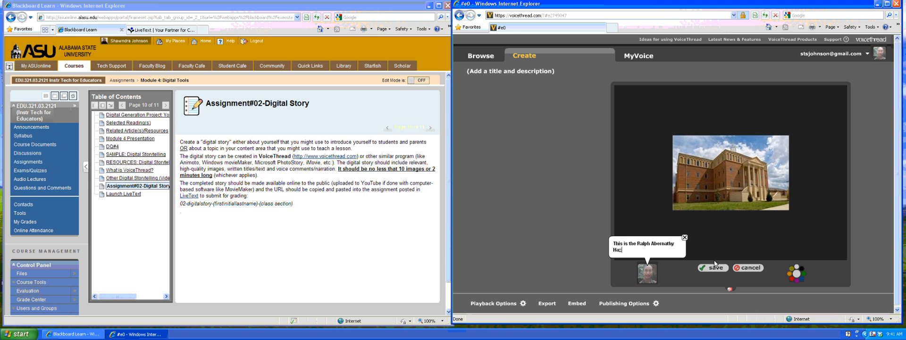
type("l - home t o")
key("BackSpace")
type("o the College of Education.")
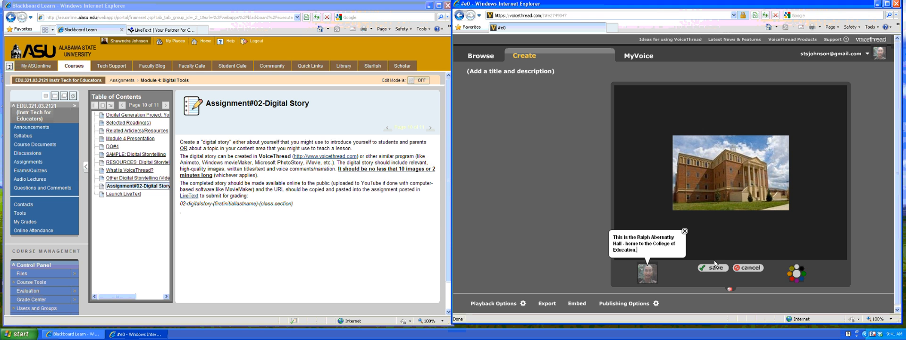
left_click(714, 268)
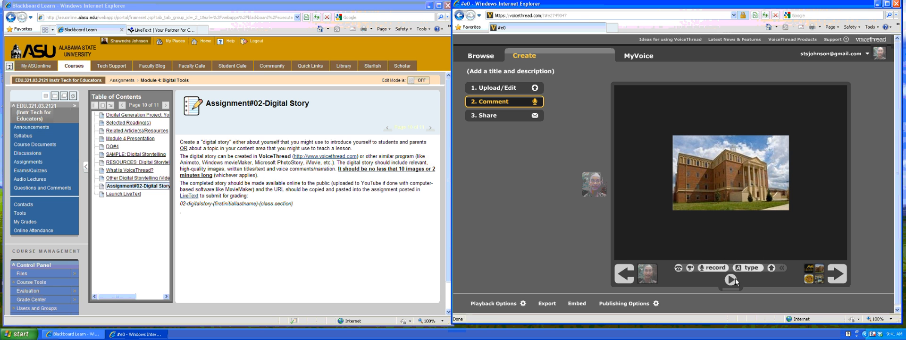
On the conceptual framework slide, record a spoken comment and save it.
left_click(837, 278)
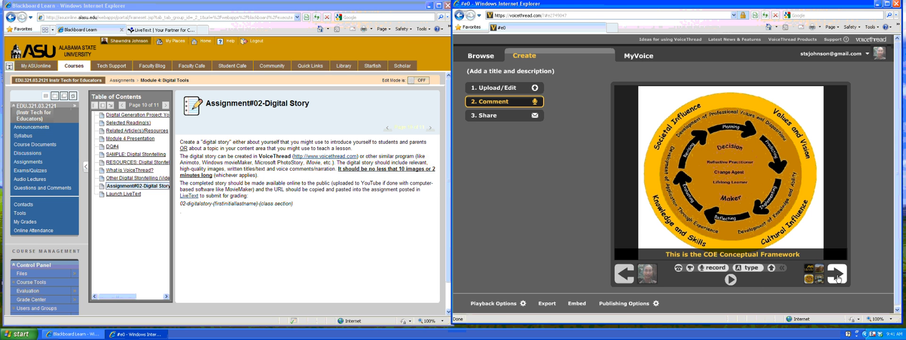
left_click(714, 267)
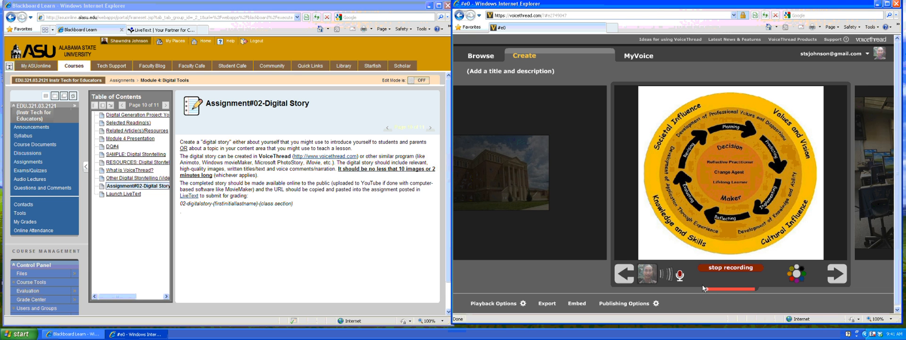
left_click(728, 272)
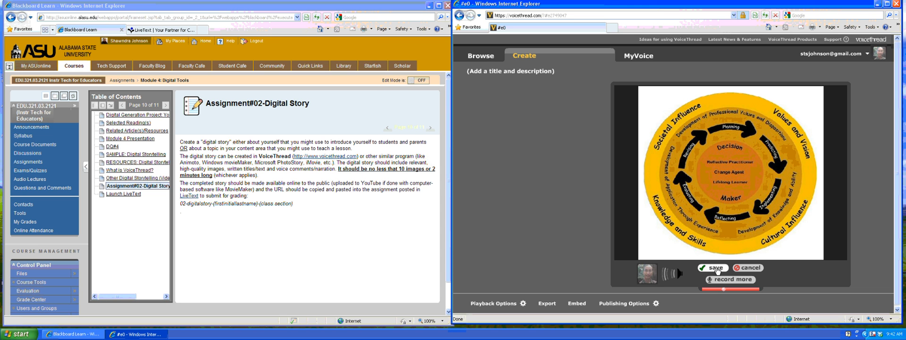
left_click(716, 267)
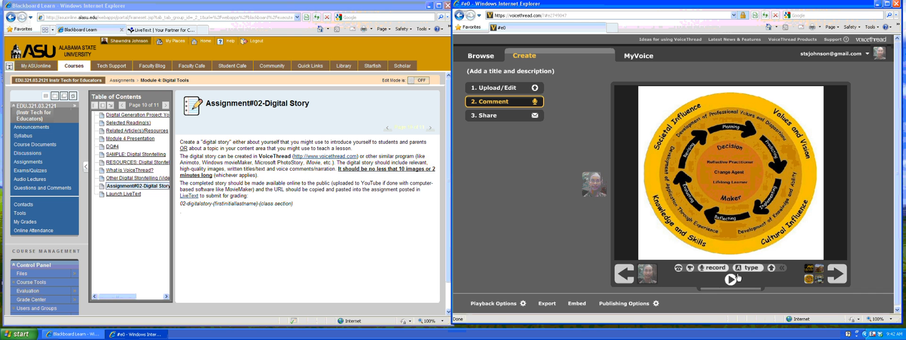
Replay the story from the ASU logo slide, pause it, and move to step 3, Share.
left_click(839, 277)
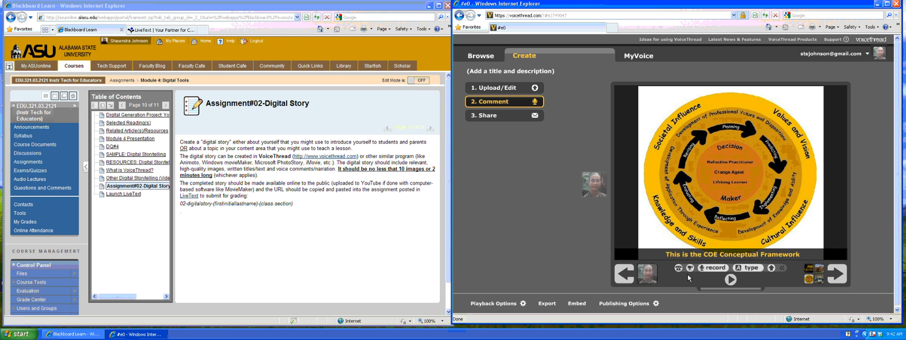
left_click(624, 274)
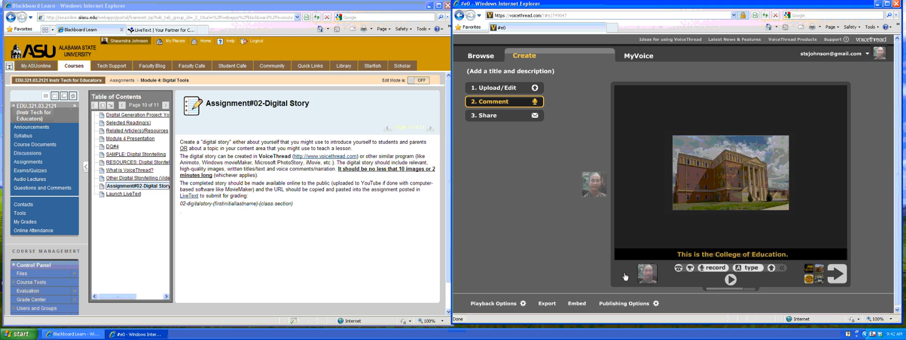
left_click(731, 283)
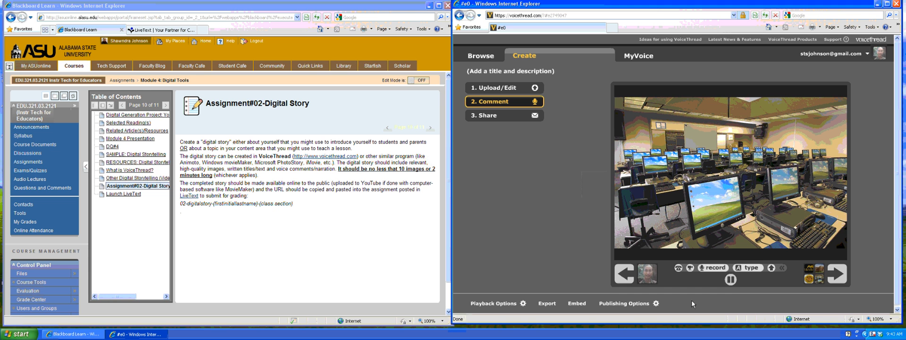
left_click(731, 280)
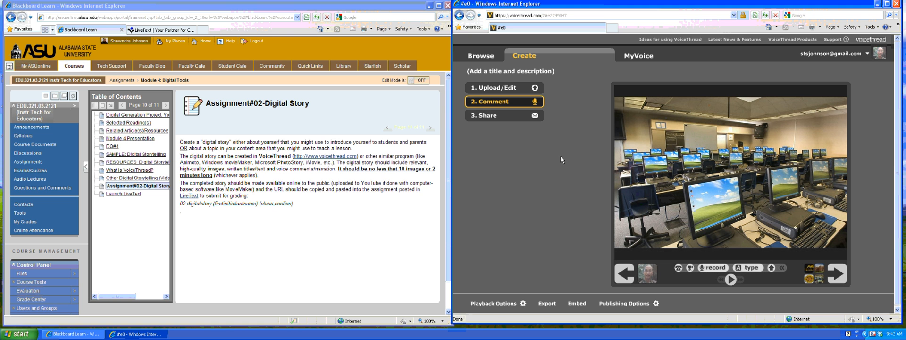
left_click(501, 118)
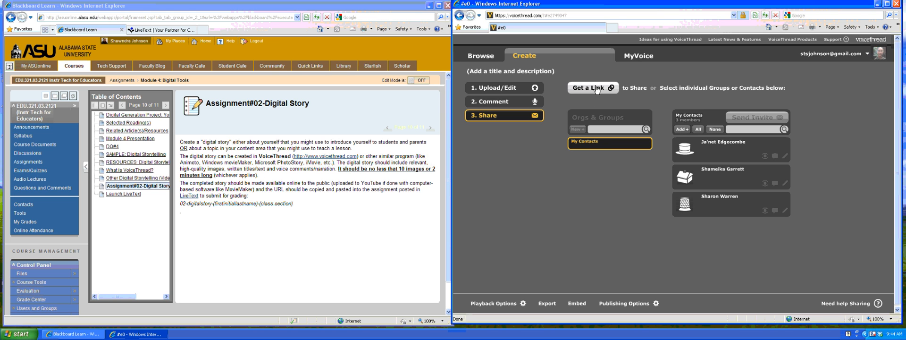
Get the story's share link, select the URL and copy it.
left_click(596, 89)
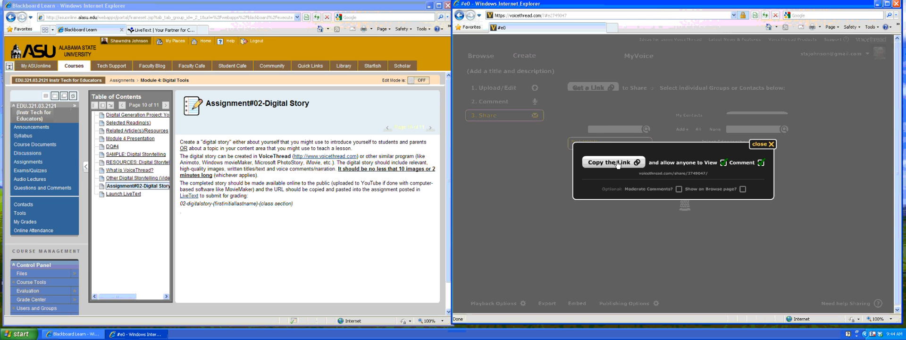
left_click_drag(641, 173, 709, 175)
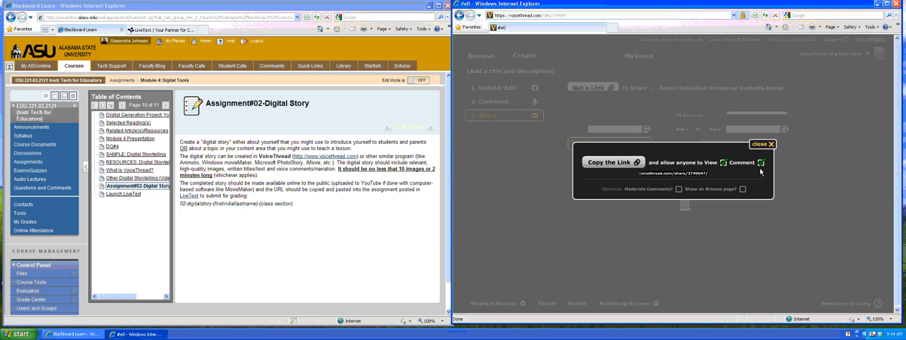
left_click(611, 163)
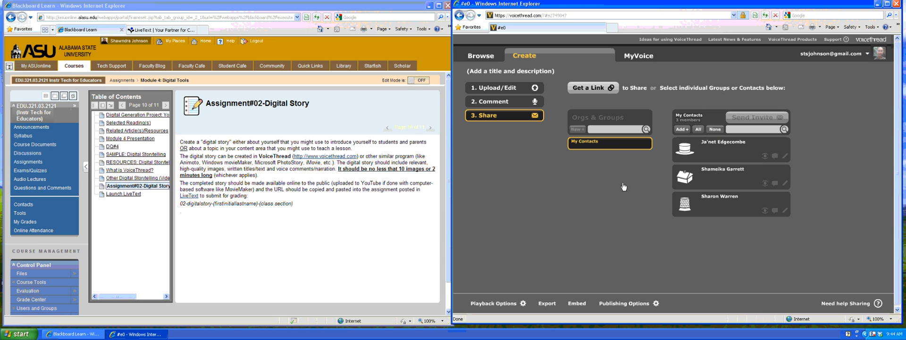
Log in to LiveText with the account username and password, then open the Documents list.
left_click(160, 31)
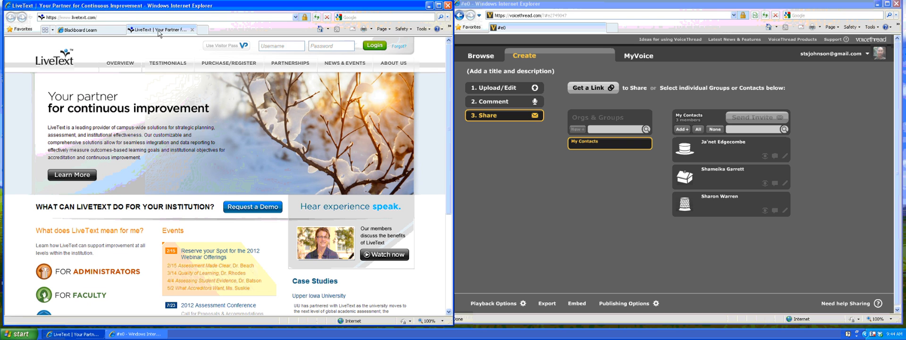
left_click(274, 45)
key("Tab")
type("••••••••")
key("Return")
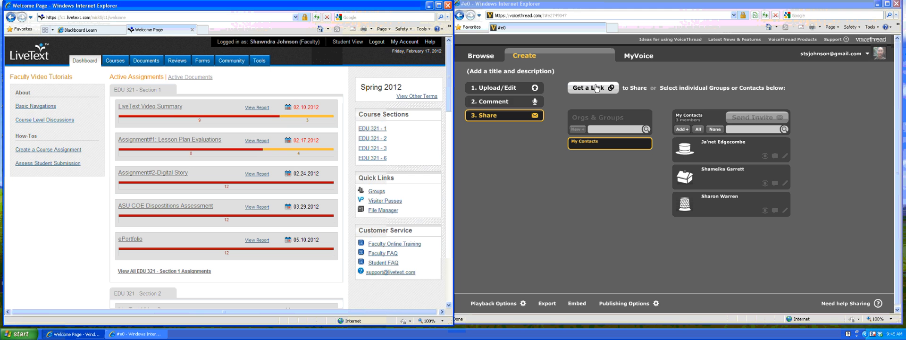
left_click(150, 66)
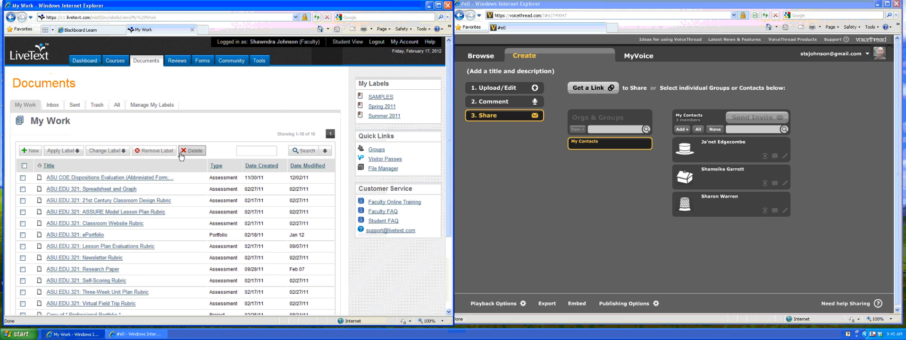
scroll(180, 156, "down", 2)
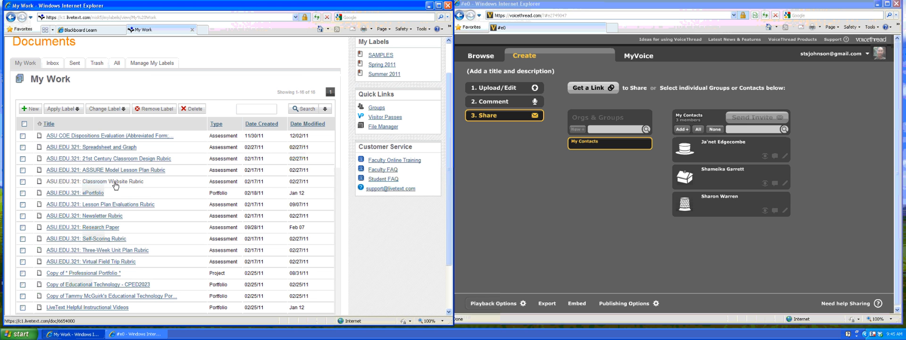
Open the ePortfolio, read its Digital Story hyperlink requirement, and go to Classroom Tools.
left_click(99, 193)
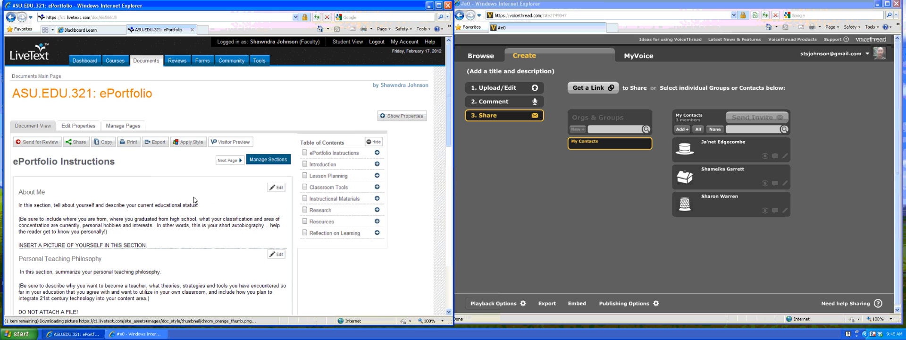
scroll(193, 196, "down", 3)
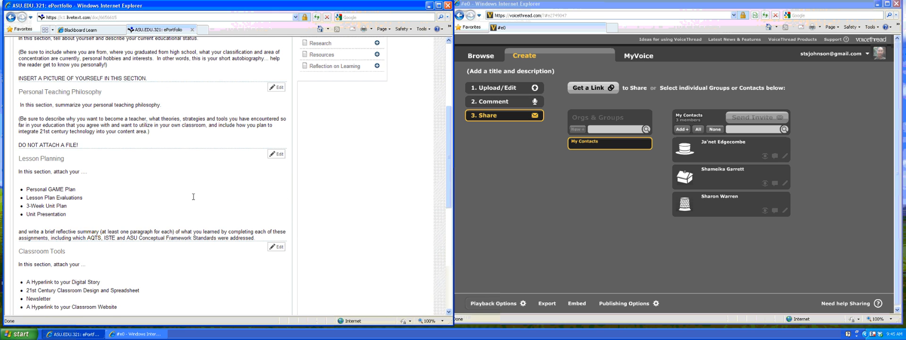
scroll(193, 197, "down", 1)
scroll(193, 196, "down", 1)
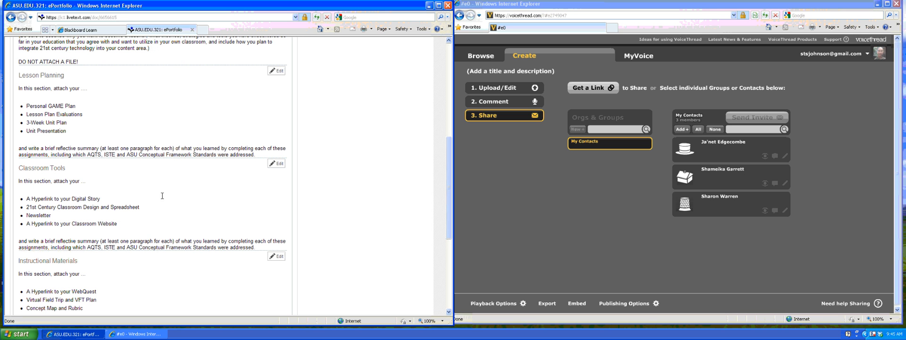
left_click_drag(104, 199, 26, 200)
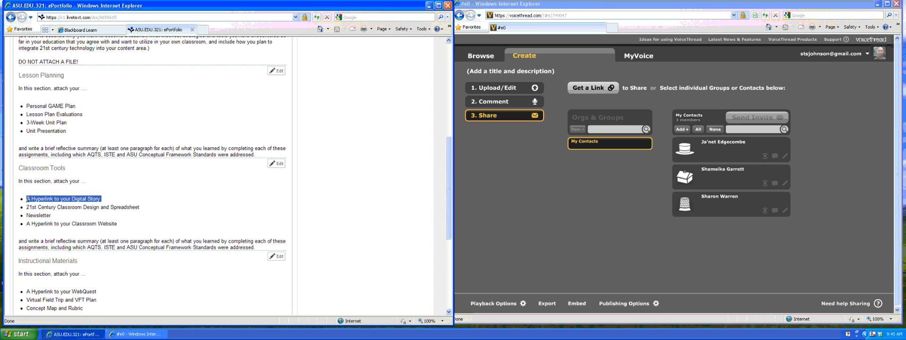
scroll(195, 182, "up", 2)
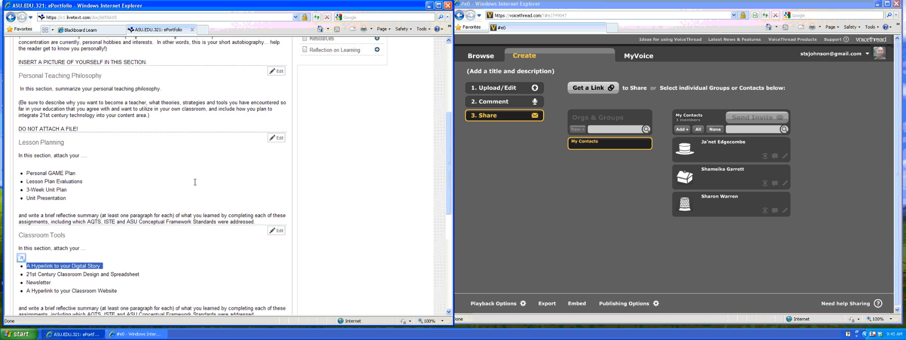
scroll(195, 182, "up", 4)
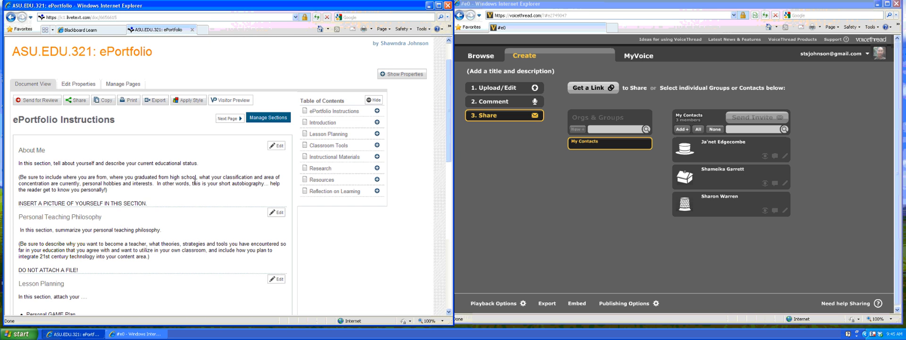
left_click(336, 146)
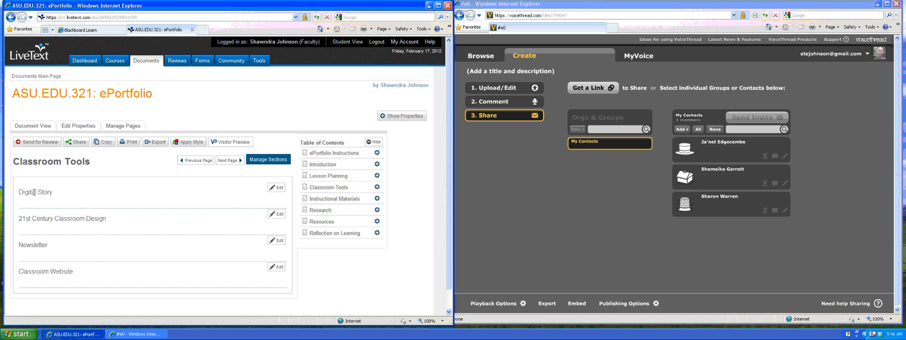
Edit the Digital Story section and paste the VoiceThread link after 'Link to my digital story:'.
left_click(278, 190)
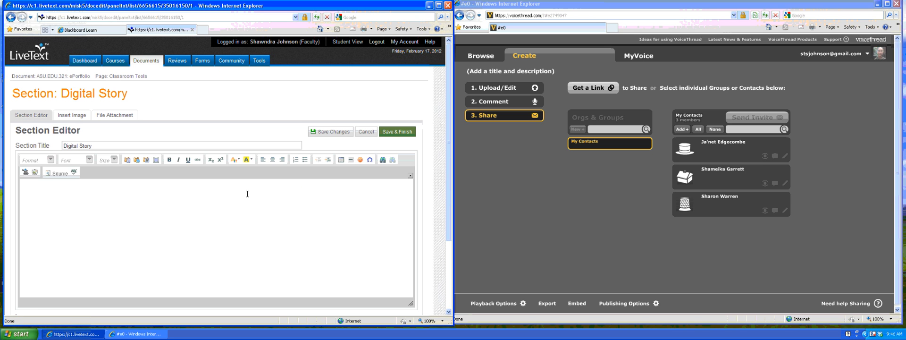
scroll(247, 194, "down", 3)
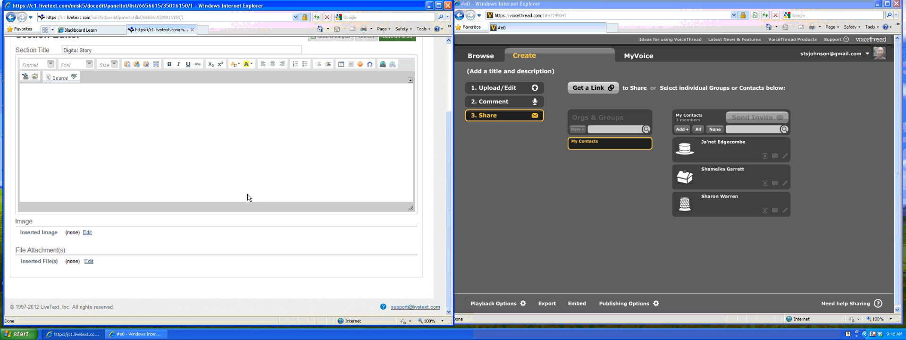
scroll(249, 197, "up", 1)
left_click(163, 179)
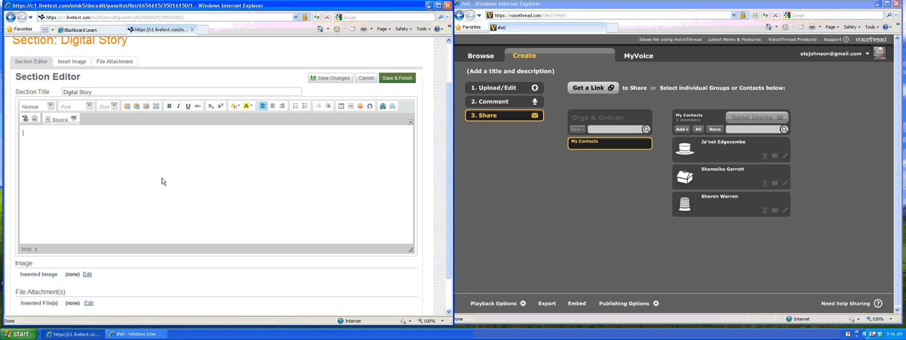
type("Link to my ")
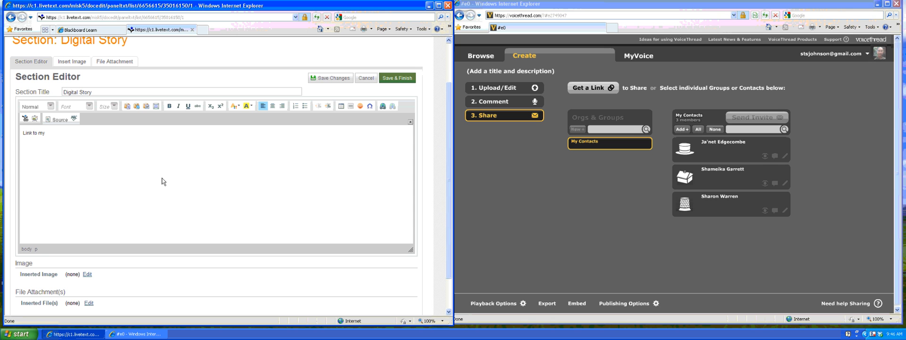
type("digital story:")
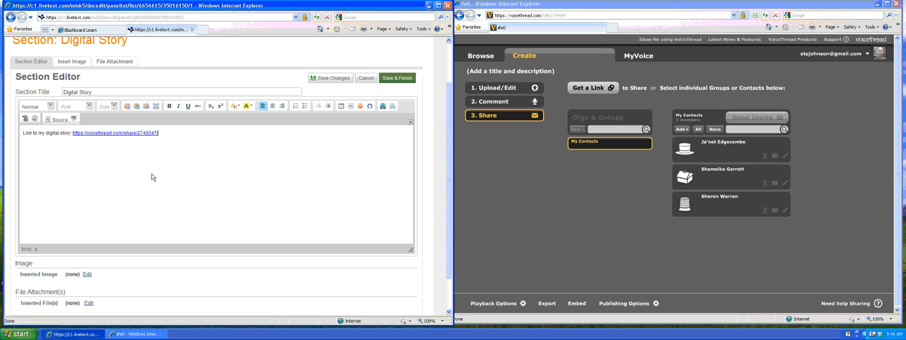
Add a 'Reflective Summary: I learned' line below the link, then return to Blackboard.
key("Return")
type("Reflective Summar")
type("y: I learned ...")
scroll(297, 90, "up", 2)
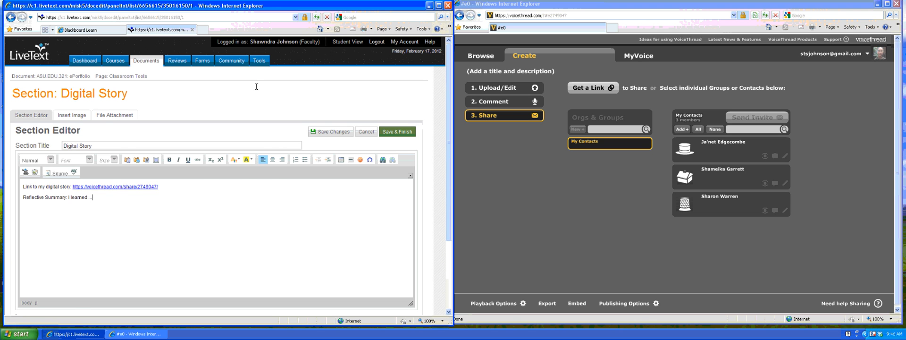
left_click(80, 30)
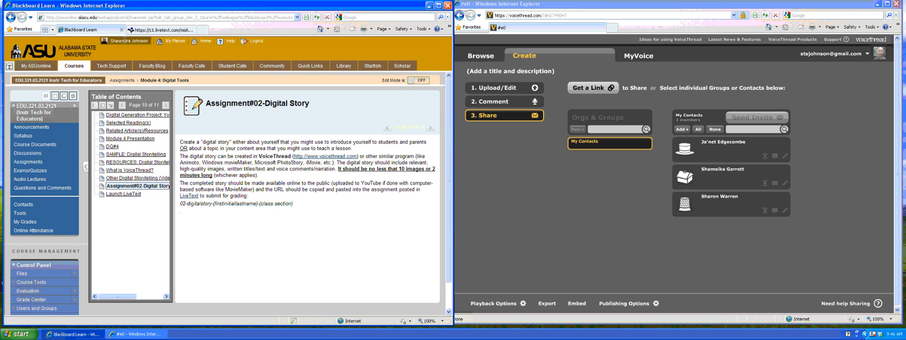